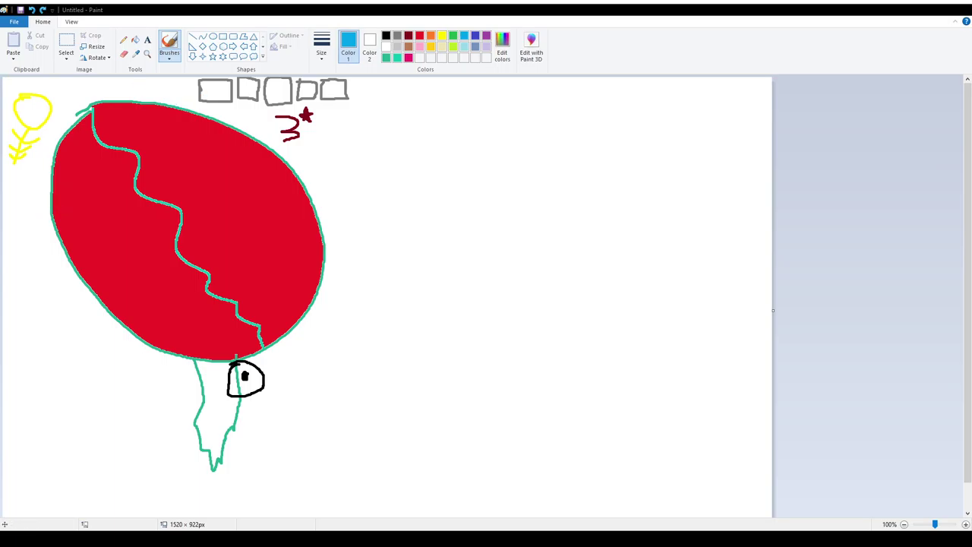
Draw a light grey stick figure with head, body, legs and arms right of the egg.
click(419, 46)
click(398, 47)
drag(531, 243, 517, 253)
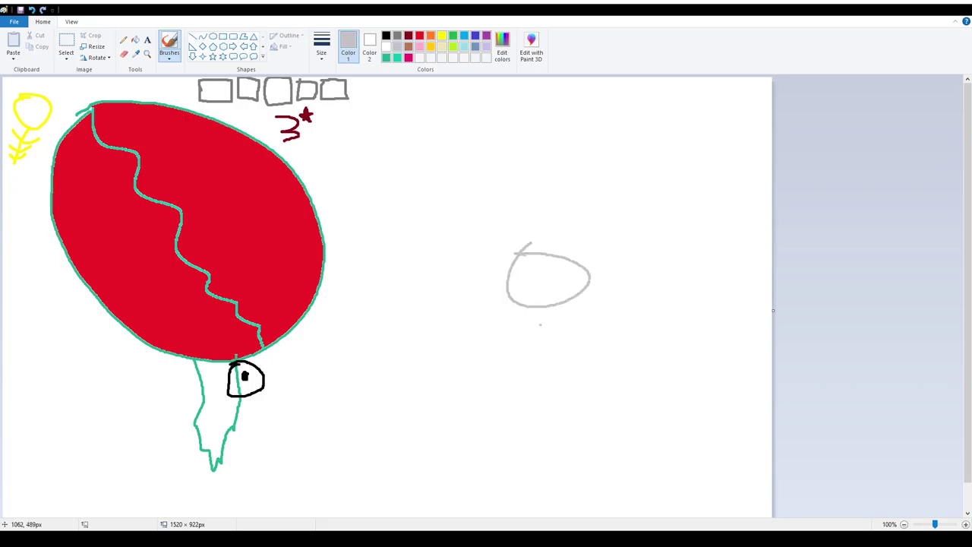
drag(549, 304, 519, 433)
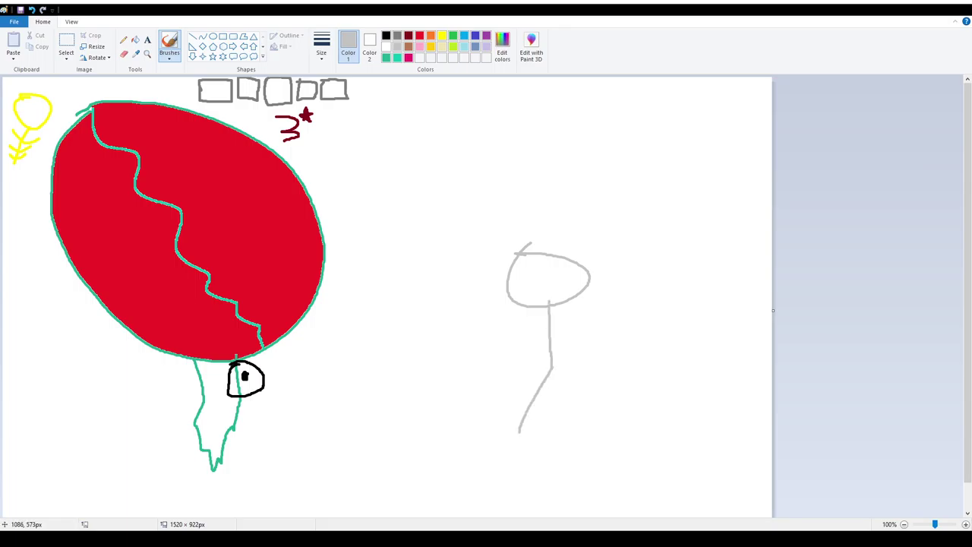
drag(551, 368, 570, 428)
mouse_move(552, 341)
mouse_down()
mouse_move(509, 320)
mouse_move(615, 307)
mouse_up()
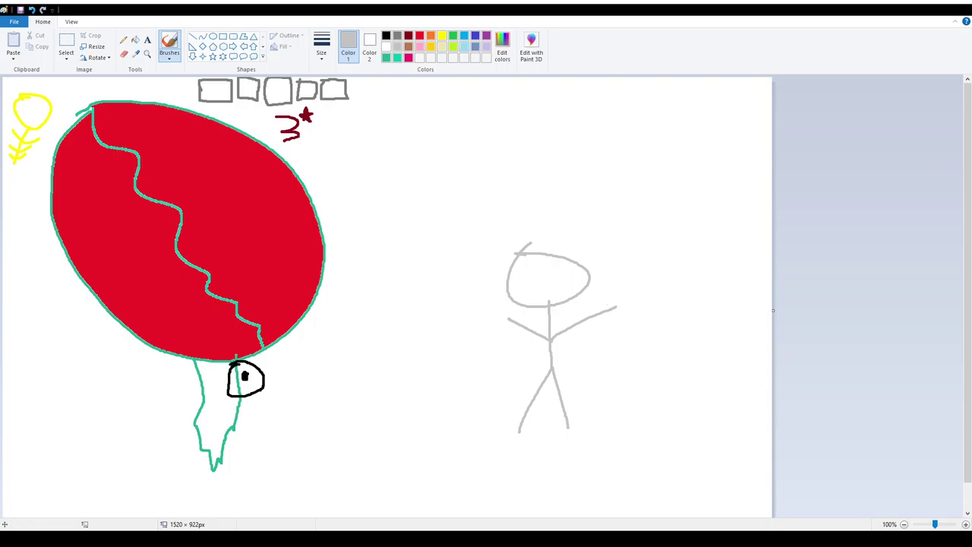
Add red scribbled hair and a brown shield at the figure's hand.
click(420, 36)
mouse_move(521, 251)
mouse_down()
mouse_move(515, 262)
mouse_move(531, 243)
mouse_move(551, 245)
mouse_move(601, 284)
mouse_up()
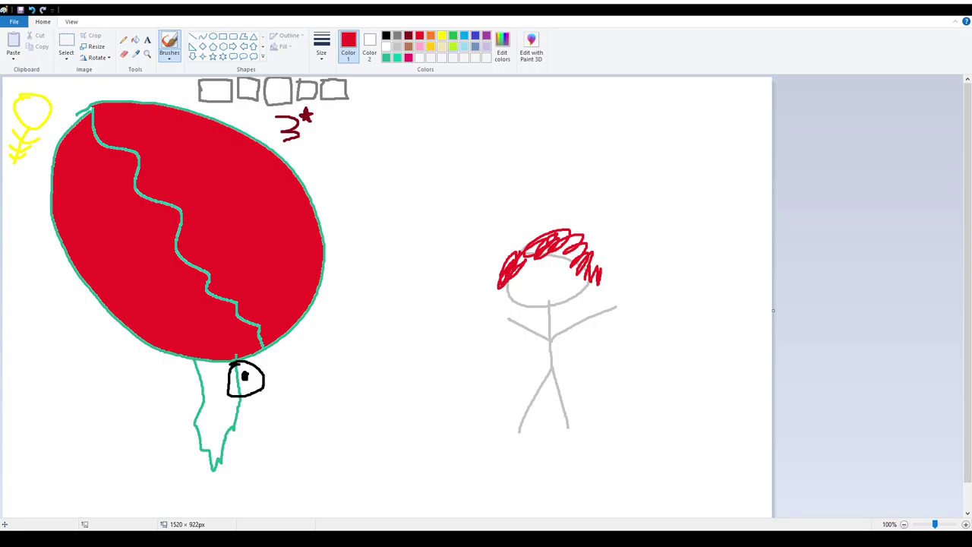
click(408, 46)
mouse_move(617, 281)
mouse_down()
mouse_move(646, 330)
mouse_move(617, 283)
mouse_move(620, 309)
mouse_up()
Give the figure a sword with yellow hilt and grey blade, plus black eyes and smile.
click(441, 36)
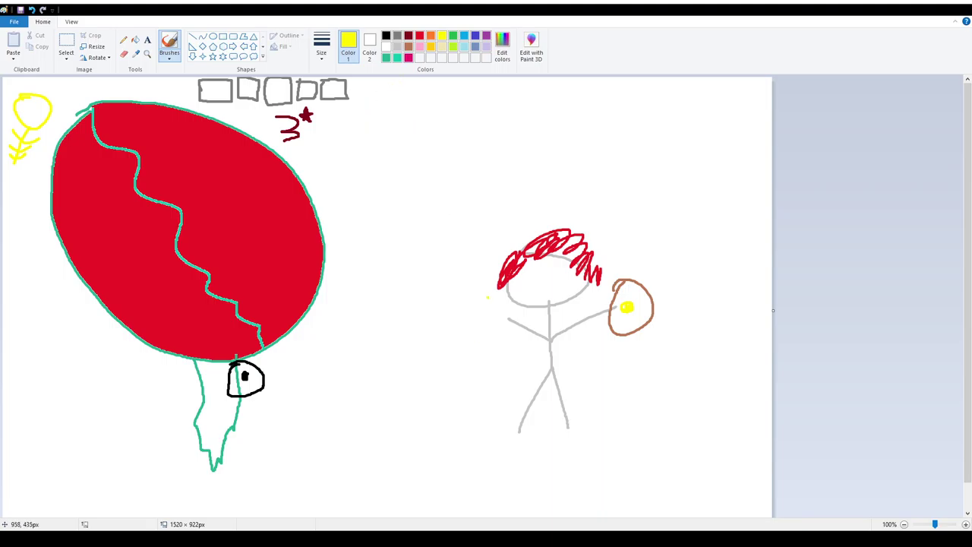
drag(489, 306, 498, 351)
click(507, 317)
mouse_move(508, 316)
mouse_down()
mouse_move(431, 349)
mouse_move(509, 329)
mouse_up()
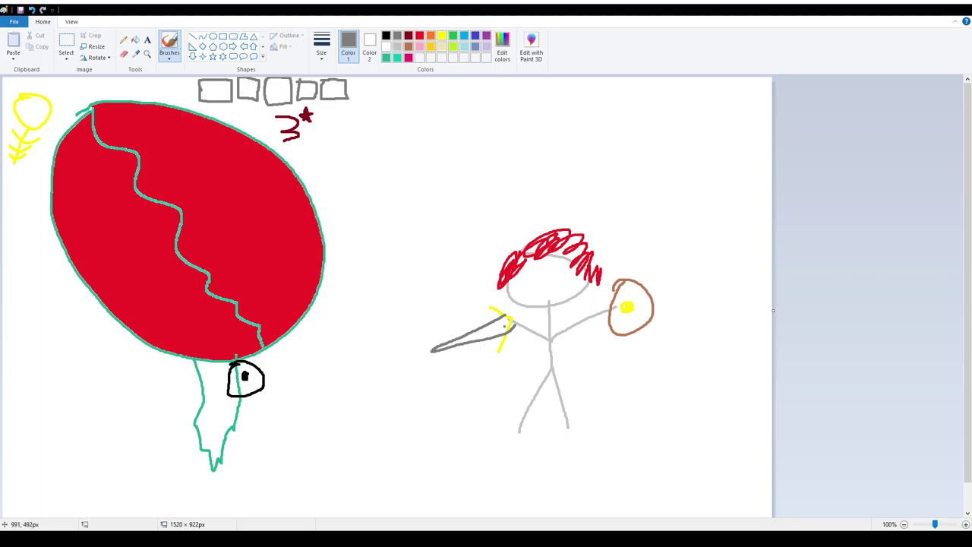
click(386, 35)
mouse_move(530, 267)
mouse_down()
mouse_move(533, 279)
mouse_move(560, 288)
mouse_up()
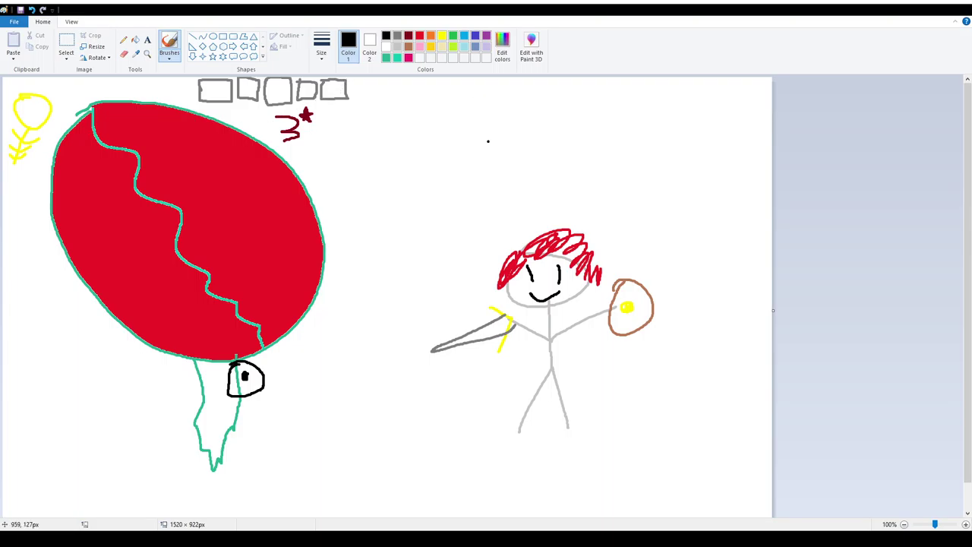
Draw two orange bowl shapes stacked to the right of the figure's head.
click(430, 35)
drag(635, 226, 631, 229)
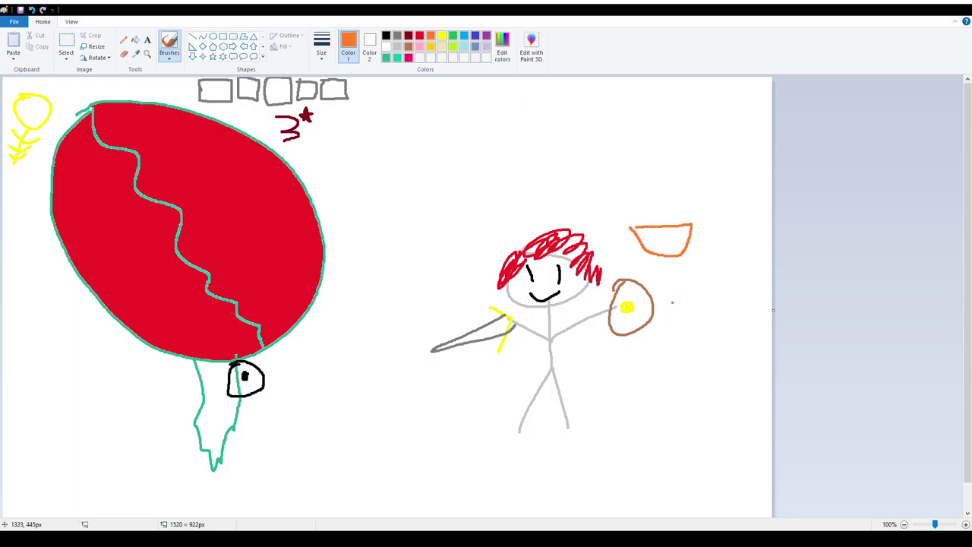
mouse_move(659, 281)
mouse_down()
mouse_move(713, 298)
mouse_move(657, 285)
mouse_up()
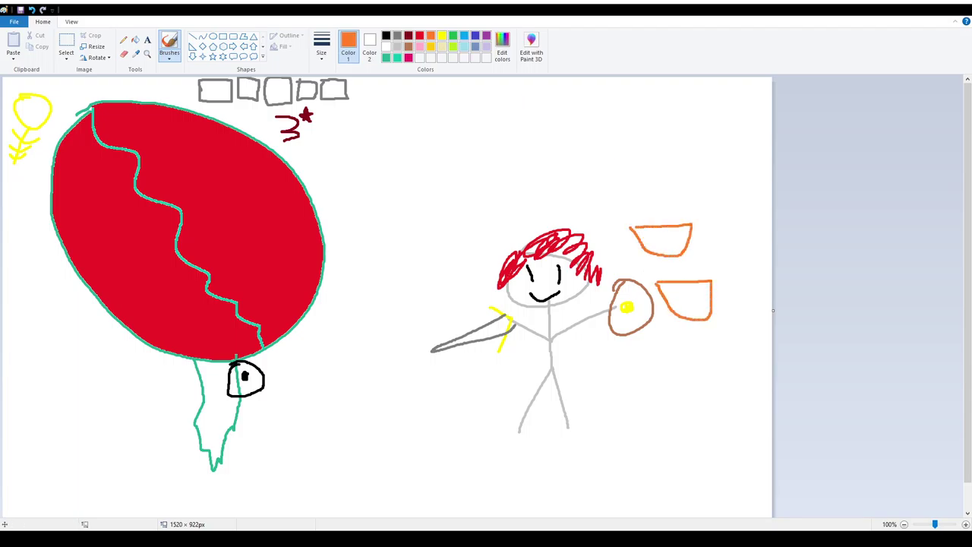
Draw a red upward arrow below the bowls and another below the yellow flower.
click(419, 36)
mouse_move(694, 390)
mouse_down()
mouse_move(694, 335)
mouse_move(710, 355)
mouse_up()
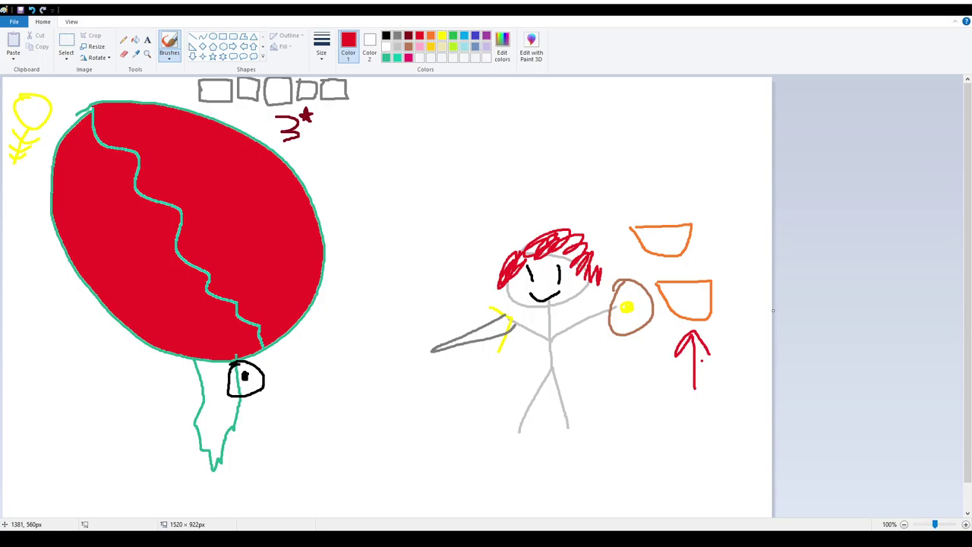
mouse_move(28, 240)
mouse_down()
mouse_move(10, 194)
mouse_move(35, 184)
mouse_up()
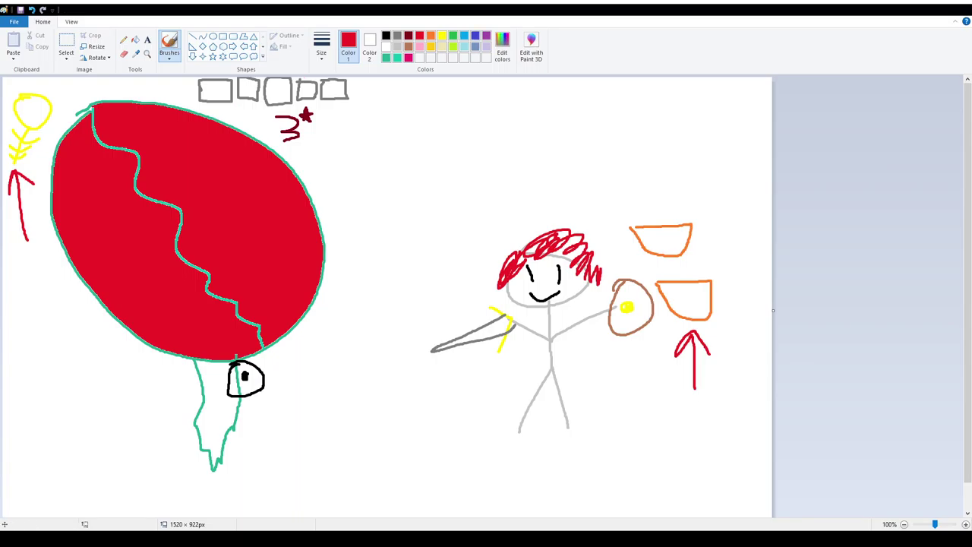
Draw an orange upward arrow above the stick figure's head.
click(431, 36)
mouse_move(488, 171)
mouse_down()
mouse_move(476, 203)
mouse_move(504, 176)
mouse_move(519, 181)
mouse_up()
click(473, 219)
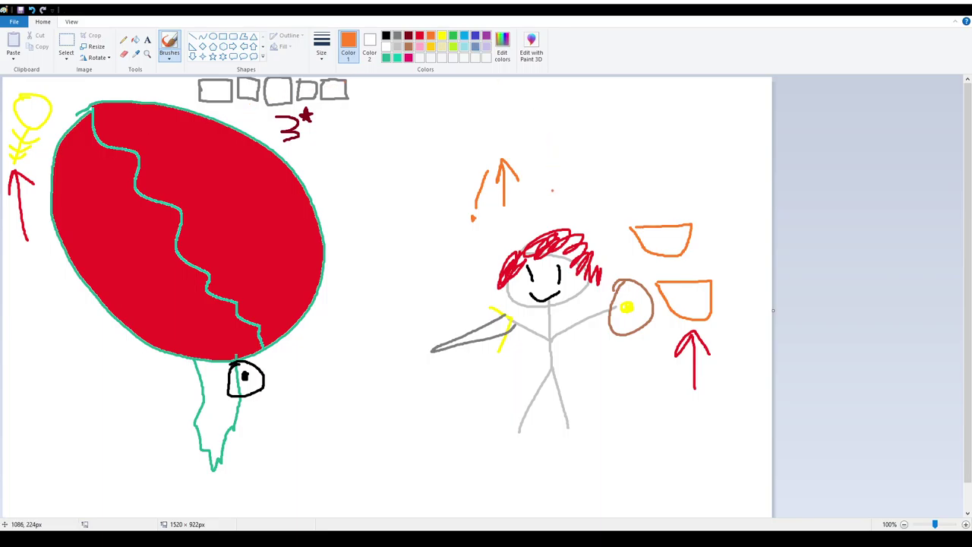
Write the word 'Arty' in blue with an upward arrow after it.
click(452, 35)
mouse_move(562, 183)
mouse_down()
mouse_move(573, 140)
mouse_move(579, 182)
mouse_up()
mouse_move(562, 166)
mouse_down()
mouse_move(597, 167)
mouse_move(607, 152)
mouse_move(621, 185)
mouse_up()
click(616, 154)
mouse_move(614, 164)
mouse_down()
mouse_move(635, 162)
mouse_move(631, 188)
mouse_up()
mouse_move(670, 134)
mouse_down()
mouse_move(672, 188)
mouse_move(671, 128)
mouse_move(686, 157)
mouse_up()
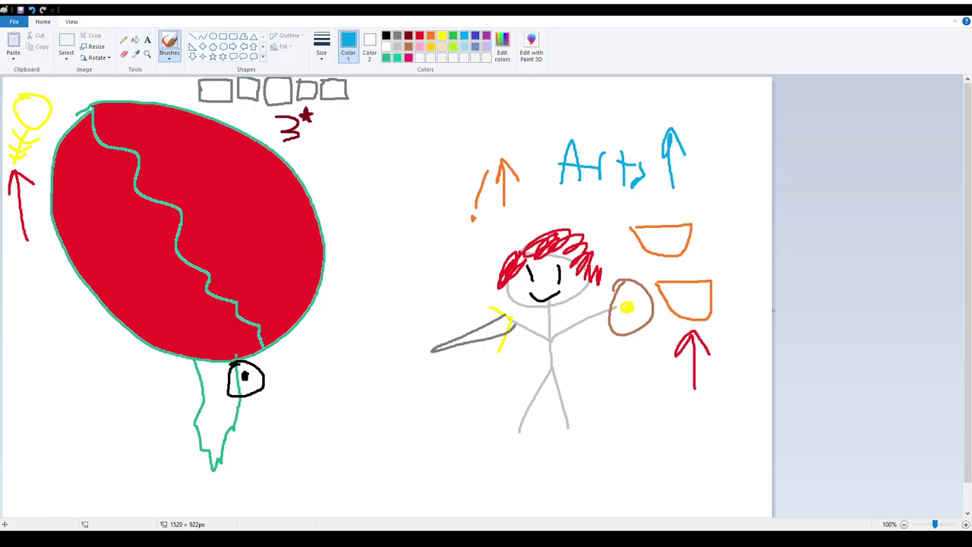
Write a black '4–5th', loop the bowls and red arrow, then undo the last stroke.
click(386, 36)
mouse_move(477, 93)
mouse_down()
mouse_move(508, 156)
mouse_move(552, 118)
mouse_move(559, 128)
mouse_move(584, 96)
mouse_move(595, 103)
mouse_up()
drag(587, 96, 618, 105)
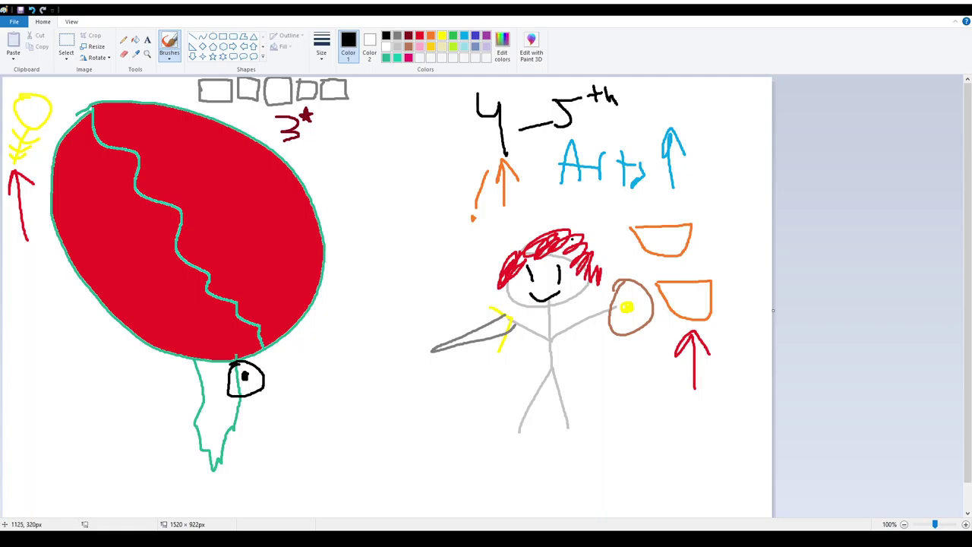
mouse_move(639, 208)
mouse_down()
mouse_move(614, 250)
mouse_move(635, 207)
mouse_up()
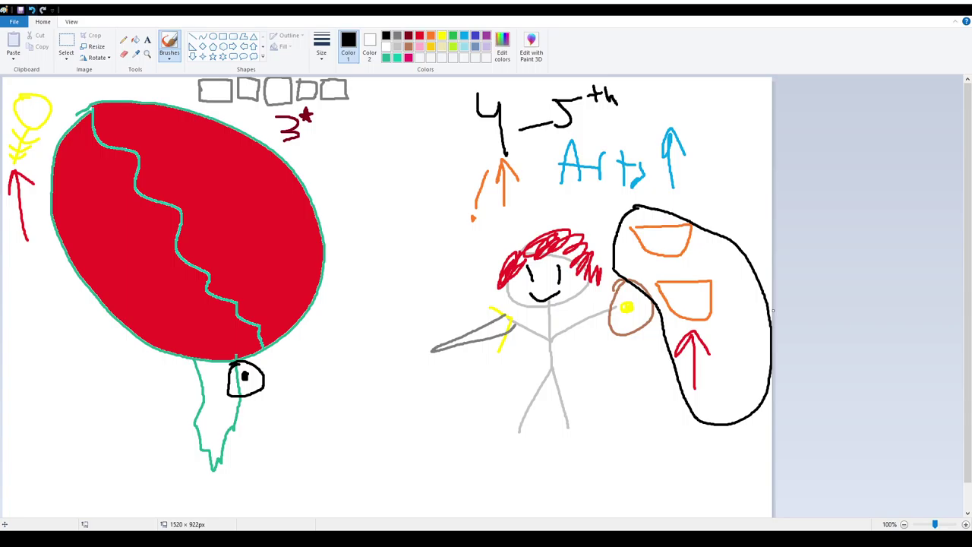
key(ctrl+z)
key(ctrl+z)
Undo the numbers, loop, 'Arty', arrows and figure additions back to the egg scene.
key(ctrl+z)
key(ctrl+z)
key(ctrl+z)
key(ctrl+z)
key(ctrl+z)
key(ctrl+z)
key(ctrl+z)
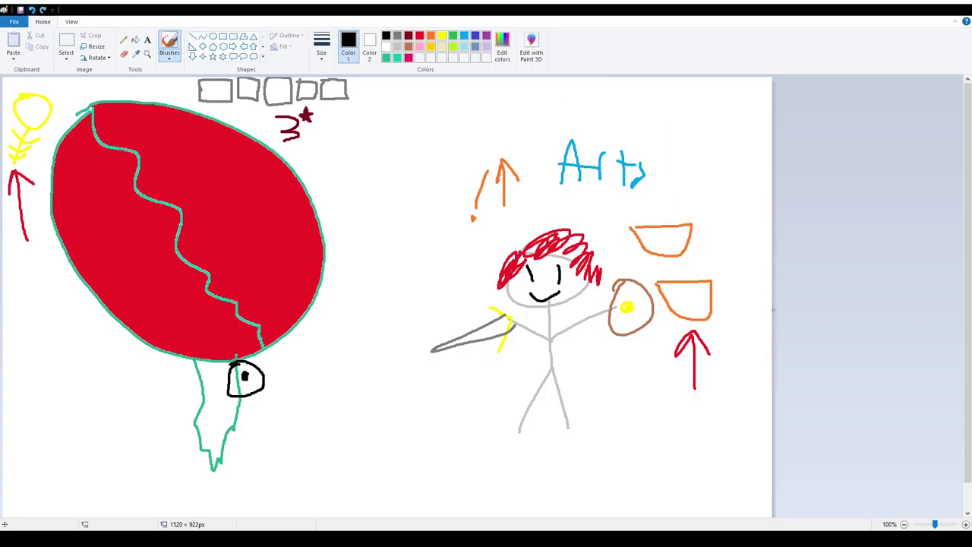
key(ctrl+z)
key(ctrl+z)
key(ctrl+z)
key(ctrl+z)
key(ctrl+z)
key(ctrl+z)
key(ctrl+z)
key(ctrl+z)
key(ctrl+z)
key(ctrl+z)
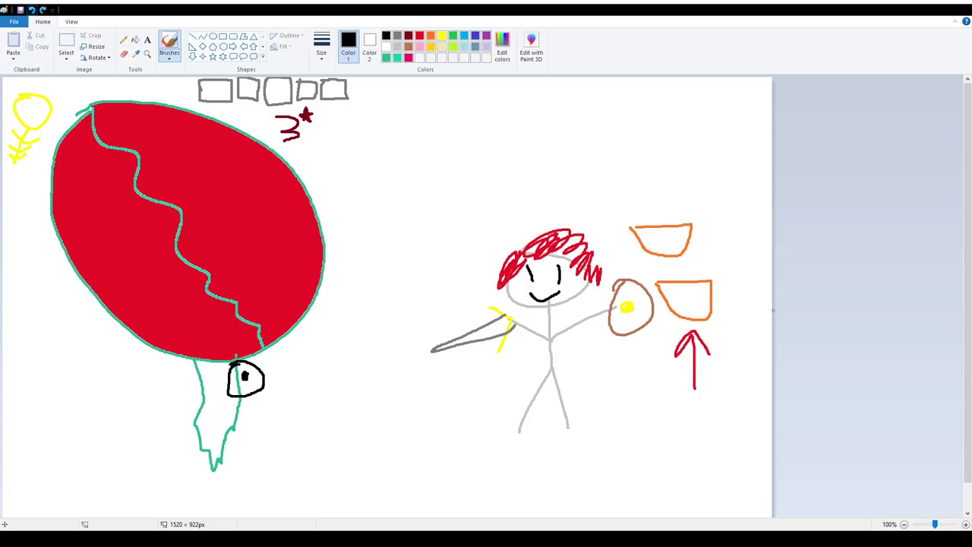
key(ctrl+z)
key(ctrl+z)
key(ctrl+z)
key(ctrl+z)
key(ctrl+z)
key(ctrl+z)
key(ctrl+z)
key(ctrl+z)
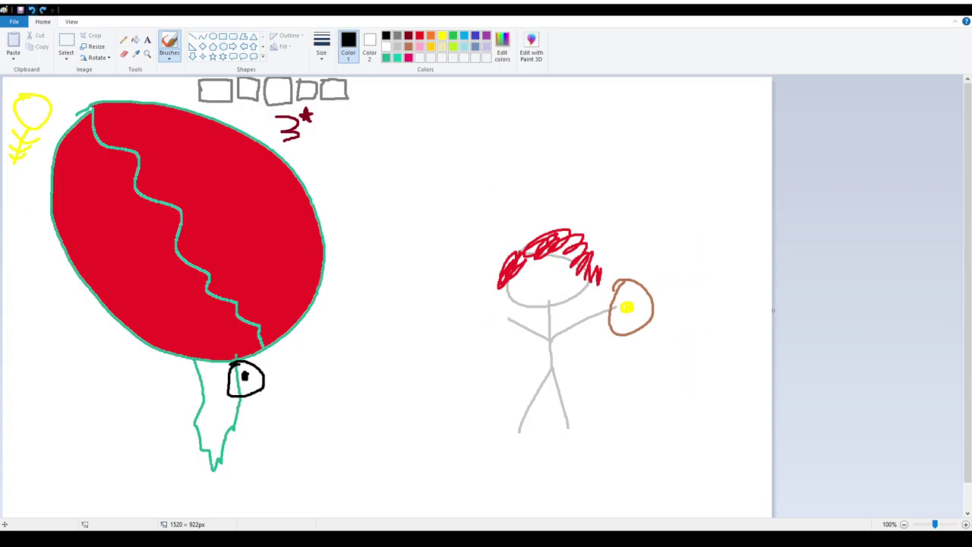
key(ctrl+z)
key(ctrl+z)
key(ctrl+z)
key(ctrl+z)
key(ctrl+z)
key(ctrl+z)
key(ctrl+z)
key(ctrl+z)
key(ctrl+z)
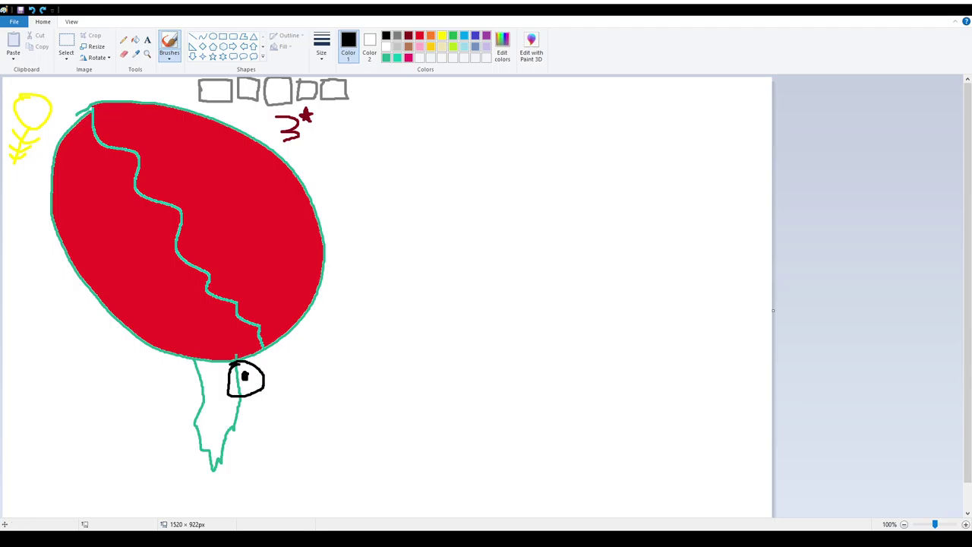
Draw a new grey stick figure with head, body, legs and outstretched arms.
click(397, 35)
drag(571, 213, 550, 221)
drag(592, 288, 555, 382)
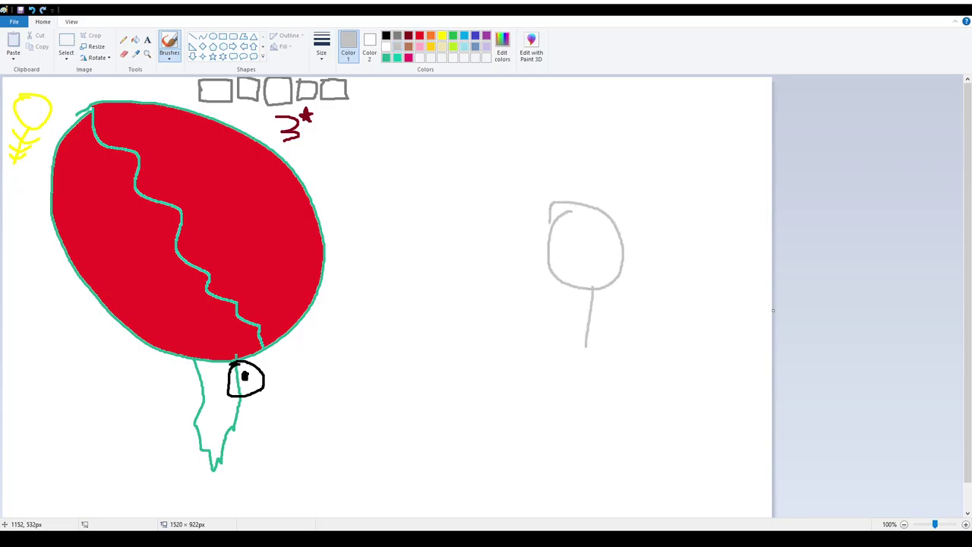
drag(587, 348, 612, 388)
mouse_move(516, 279)
mouse_down()
mouse_move(592, 320)
mouse_move(639, 278)
mouse_up()
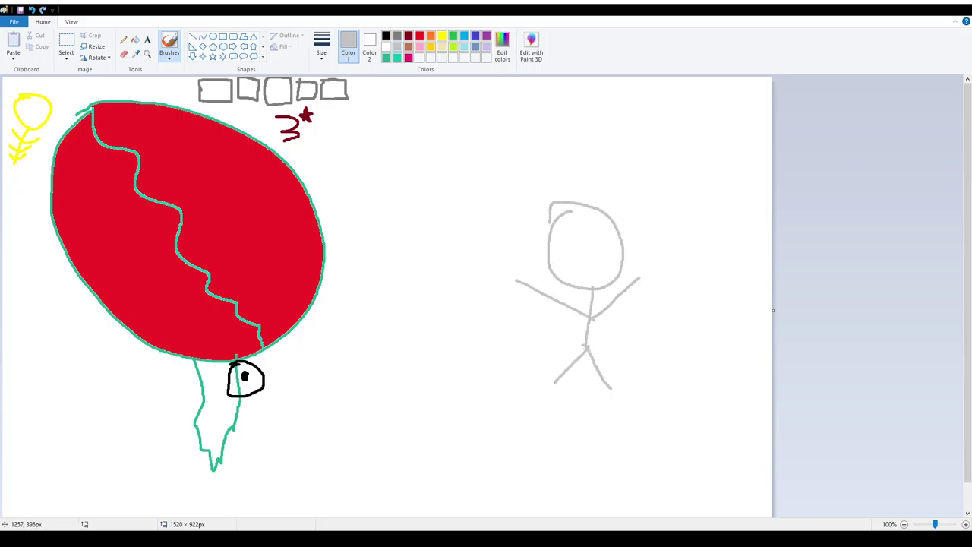
Add long black wavy hair, a black hat, a yellow bow, and eyes with a smile.
click(386, 36)
drag(612, 214, 691, 351)
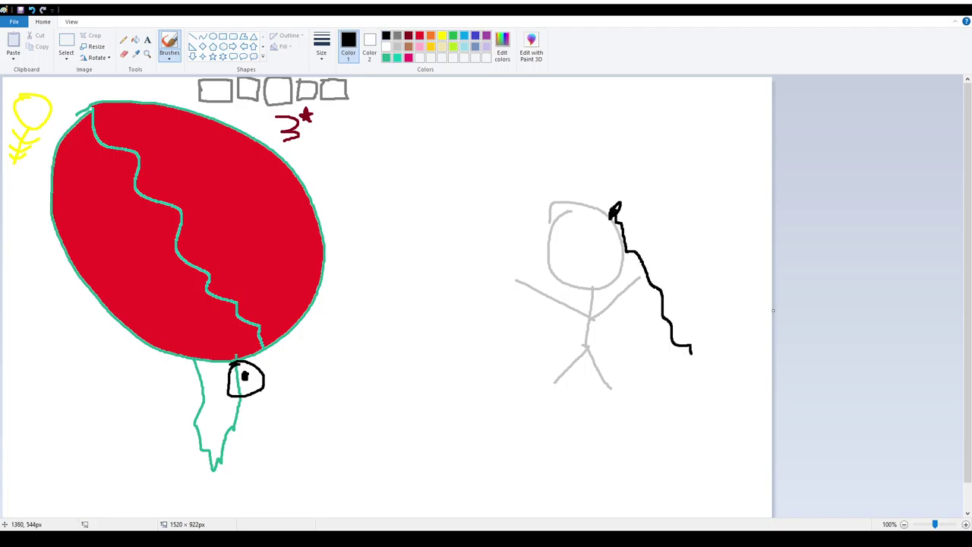
drag(566, 217, 515, 325)
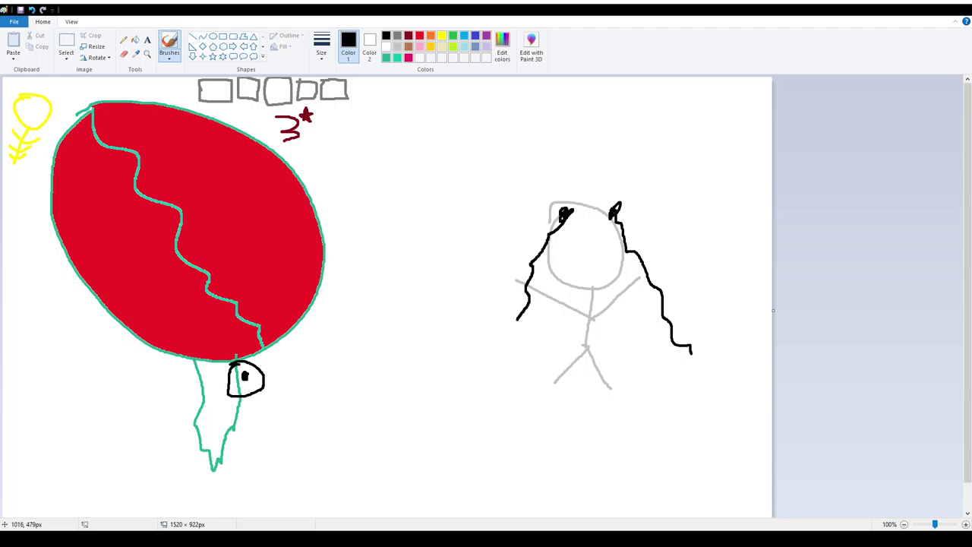
mouse_move(568, 214)
mouse_down()
mouse_move(625, 202)
mouse_move(576, 237)
mouse_up()
click(442, 36)
click(386, 35)
drag(598, 224, 617, 257)
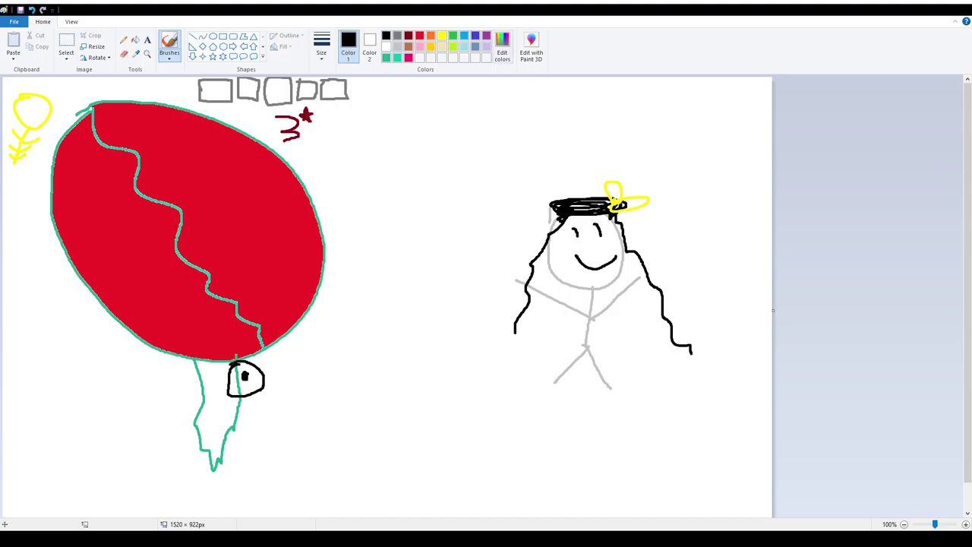
Draw a light blue spear beside the figure and a floor line beneath it.
click(464, 36)
mouse_move(545, 329)
mouse_down()
mouse_move(480, 224)
mouse_move(500, 275)
mouse_move(517, 266)
mouse_move(476, 225)
mouse_up()
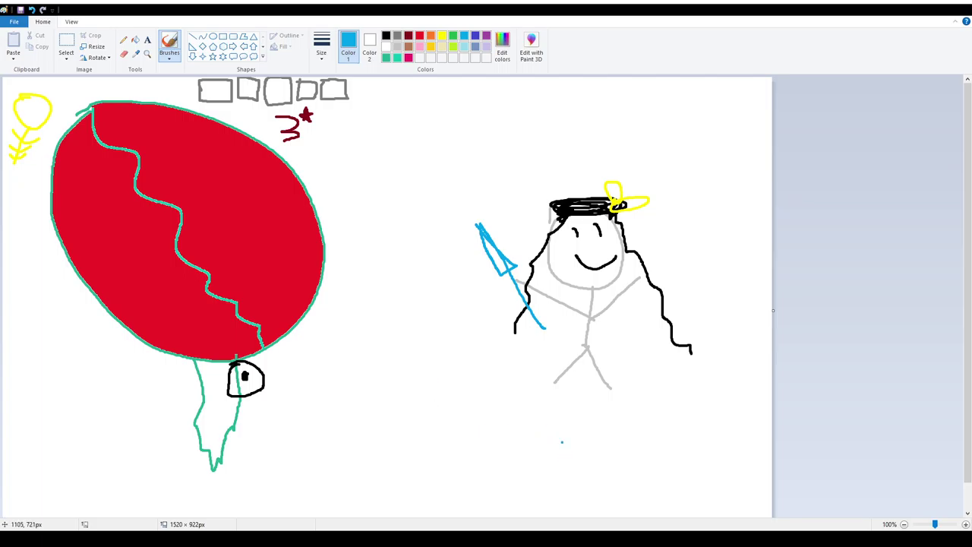
drag(468, 392, 733, 387)
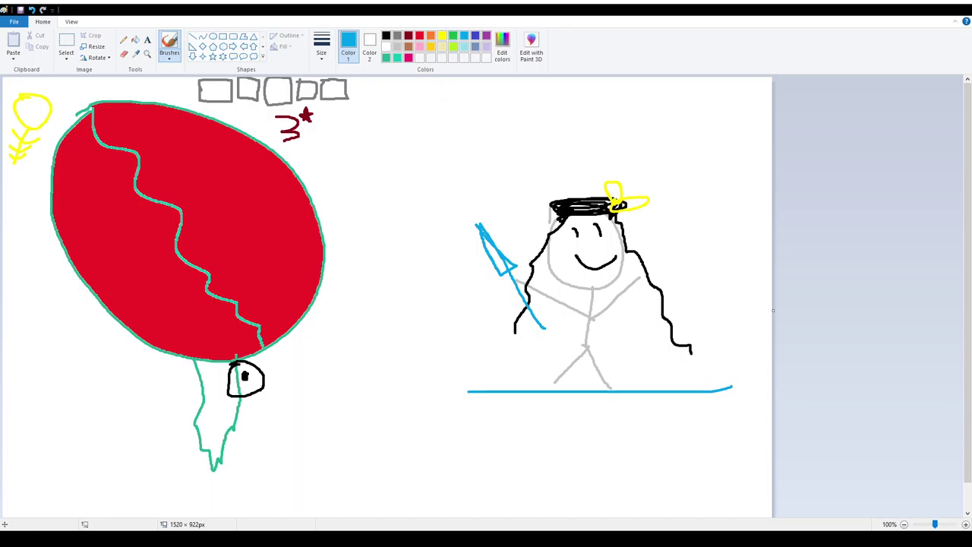
Draw a yellow arrow and plus mark, a green circle, and green numbers 3 and 5.
click(442, 36)
mouse_move(440, 126)
mouse_down()
mouse_move(440, 171)
mouse_move(477, 135)
mouse_up()
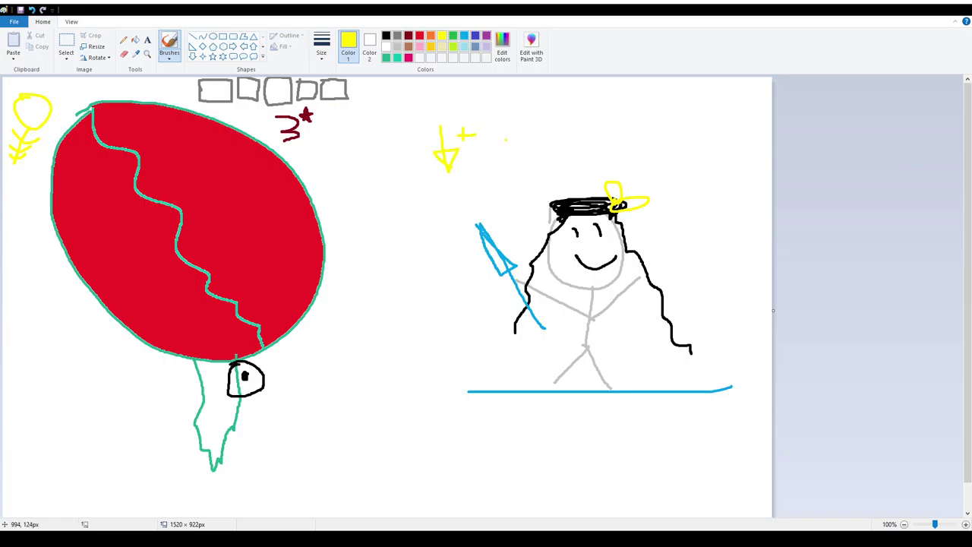
click(453, 36)
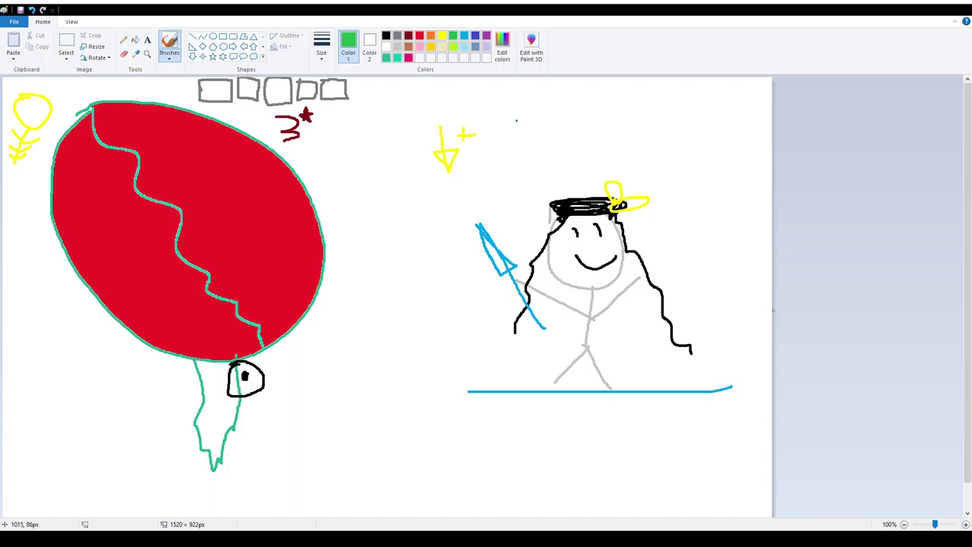
mouse_move(502, 138)
mouse_down()
mouse_move(522, 138)
mouse_move(484, 142)
mouse_up()
drag(544, 107, 550, 160)
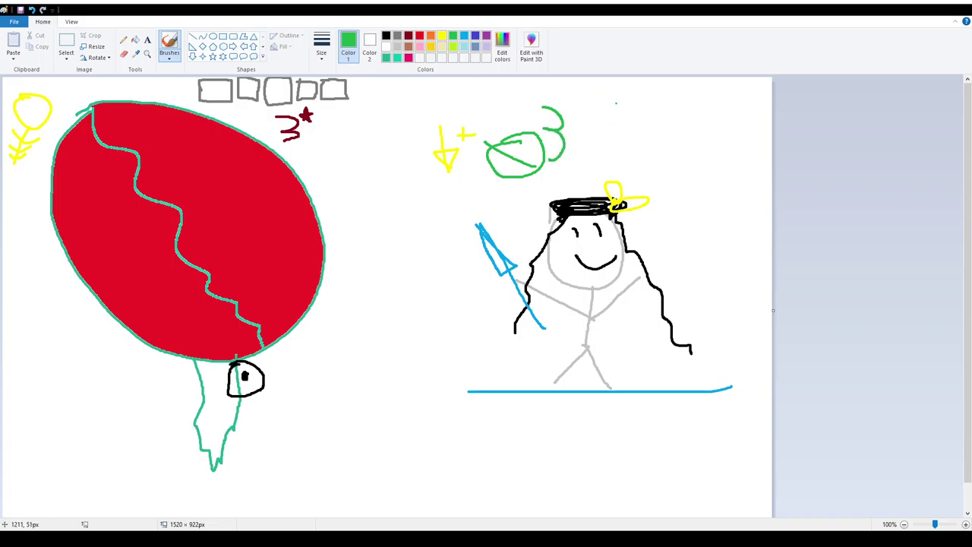
drag(616, 102, 608, 137)
drag(649, 99, 617, 103)
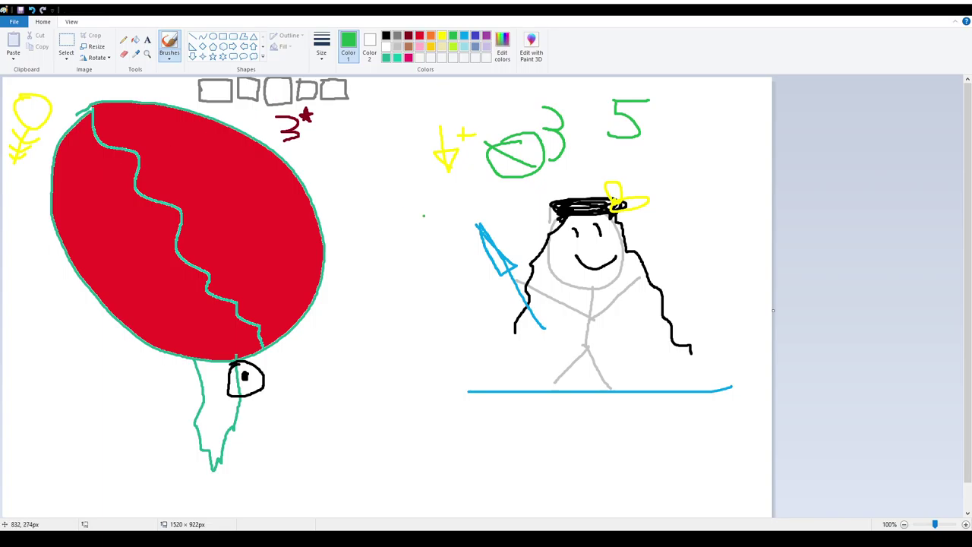
Draw a red upward arrow and write a red 5 beside it.
click(419, 35)
mouse_move(408, 219)
mouse_down()
mouse_move(399, 191)
mouse_move(420, 189)
mouse_move(424, 219)
mouse_up()
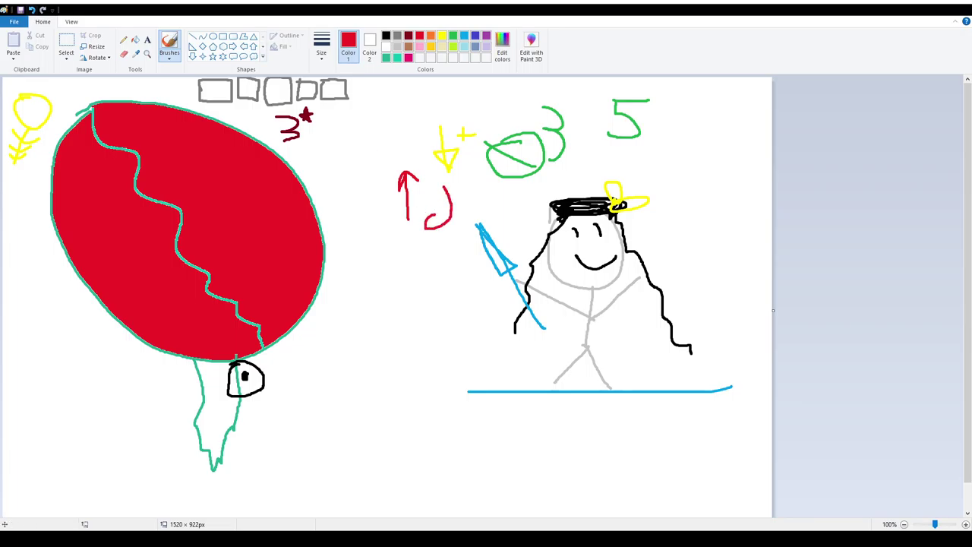
click(31, 9)
mouse_move(428, 190)
mouse_down()
mouse_move(449, 218)
mouse_move(431, 224)
mouse_move(447, 193)
mouse_up()
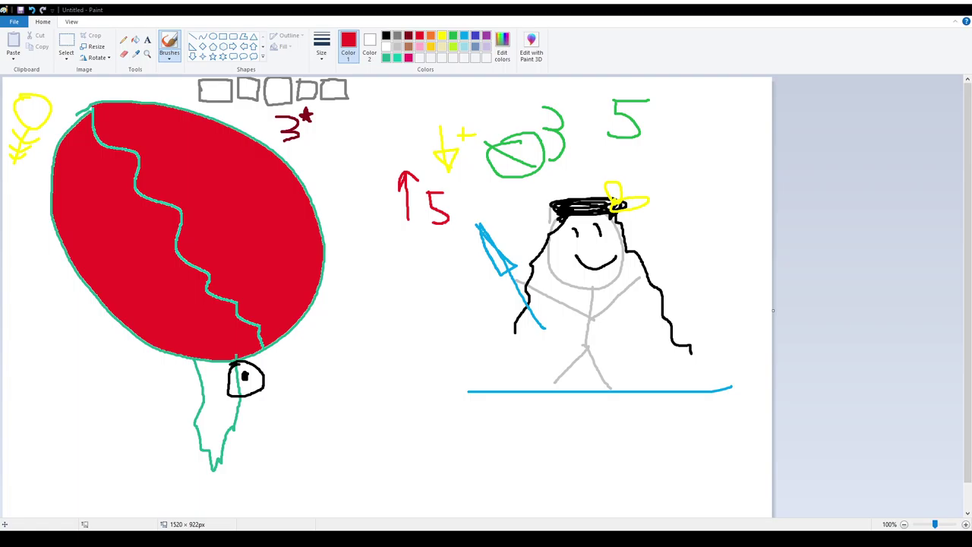
Draw a brown scroll below the arrow with a black 6 beside it.
click(419, 46)
mouse_move(397, 282)
mouse_down()
mouse_move(413, 238)
mouse_move(403, 278)
mouse_up()
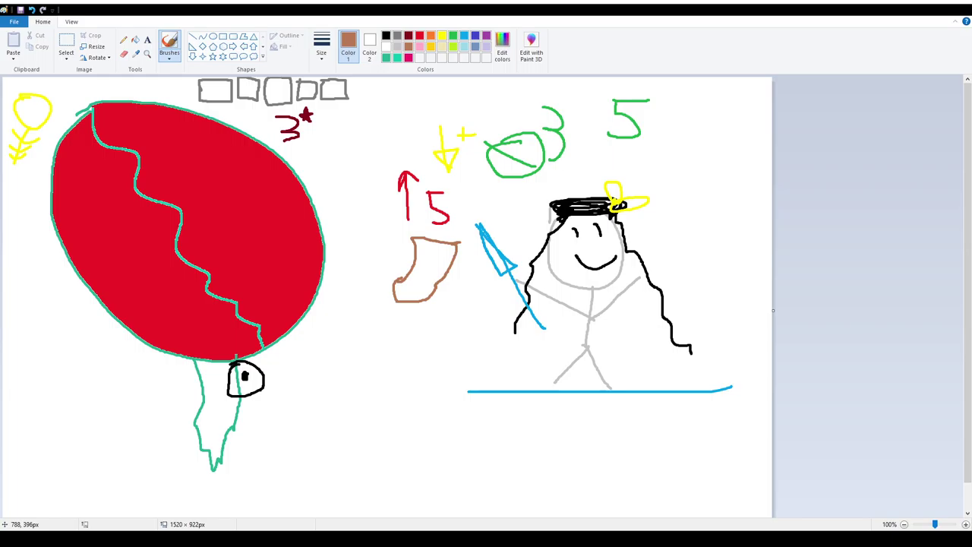
click(386, 35)
mouse_move(450, 279)
mouse_down()
mouse_move(448, 308)
mouse_move(443, 301)
mouse_up()
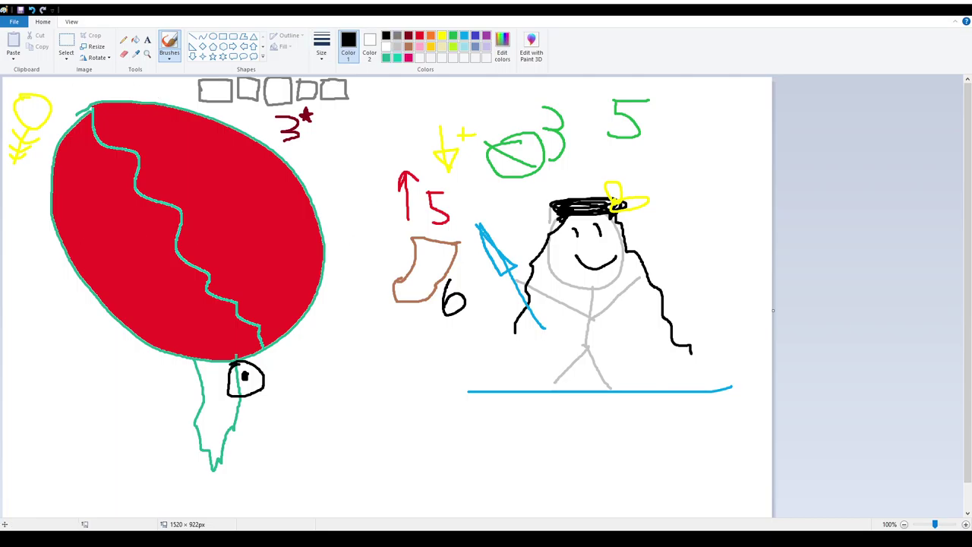
Handwrite 'Froitline' in black below the floor line, then undo its last stroke.
drag(385, 430, 389, 469)
mouse_move(385, 430)
mouse_down()
mouse_move(416, 431)
mouse_move(436, 466)
mouse_up()
mouse_move(468, 450)
mouse_down()
mouse_move(461, 453)
mouse_move(502, 466)
mouse_up()
click(521, 427)
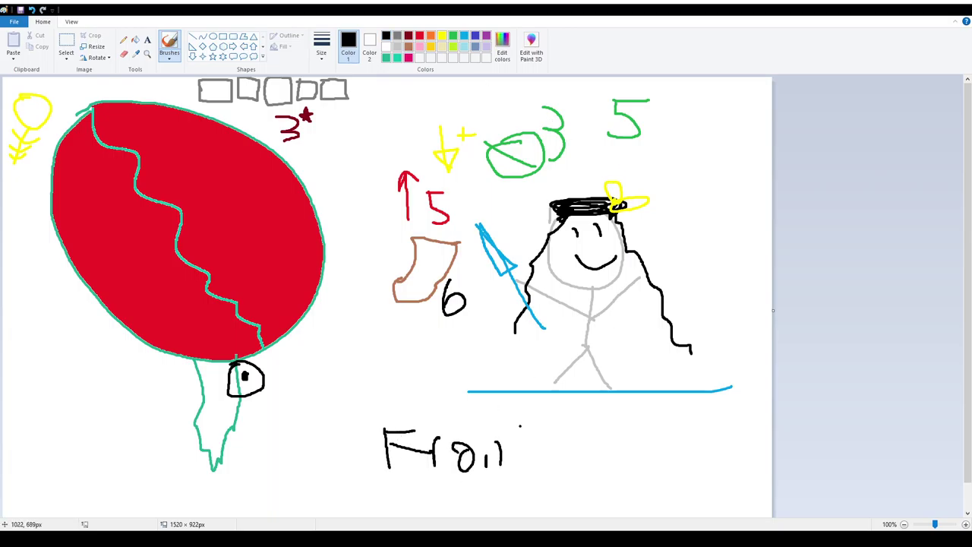
drag(508, 425, 512, 478)
mouse_move(501, 451)
mouse_down()
mouse_move(523, 447)
mouse_move(544, 479)
mouse_move(610, 470)
mouse_up()
click(589, 459)
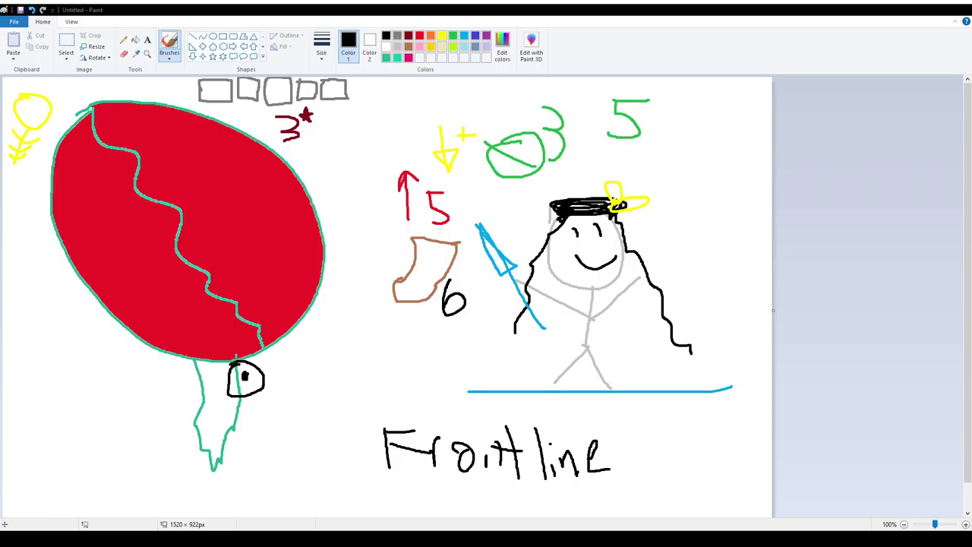
key(ctrl+z)
key(ctrl+z)
Undo the handwritten word, numbers, arrows, scroll, spear, floor, face and hat.
key(ctrl+z)
key(ctrl+z)
key(ctrl+z)
key(ctrl+z)
key(ctrl+z)
key(ctrl+z)
key(ctrl+z)
key(ctrl+z)
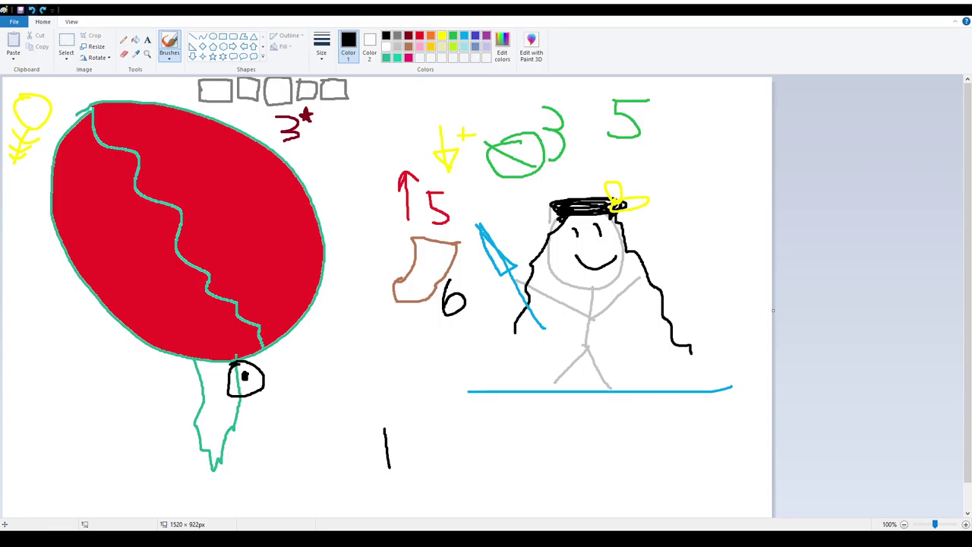
key(ctrl+z)
key(ctrl+z)
key(ctrl+z)
key(ctrl+z)
key(ctrl+z)
key(ctrl+z)
key(ctrl+z)
key(ctrl+z)
key(ctrl+z)
key(ctrl+z)
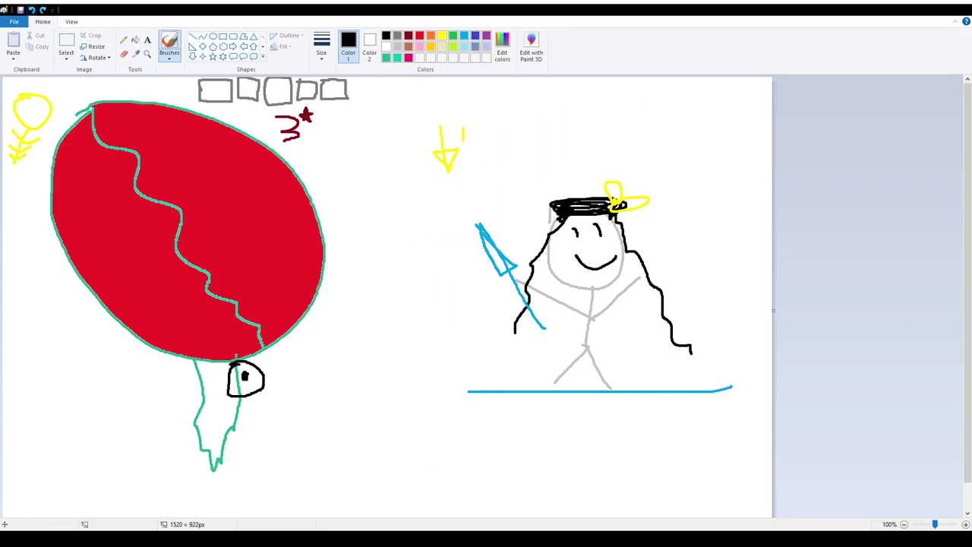
key(ctrl+z)
key(ctrl+z)
key(ctrl+z)
key(ctrl+z)
key(ctrl+z)
key(ctrl+z)
key(ctrl+z)
key(ctrl+z)
key(ctrl+z)
key(ctrl+z)
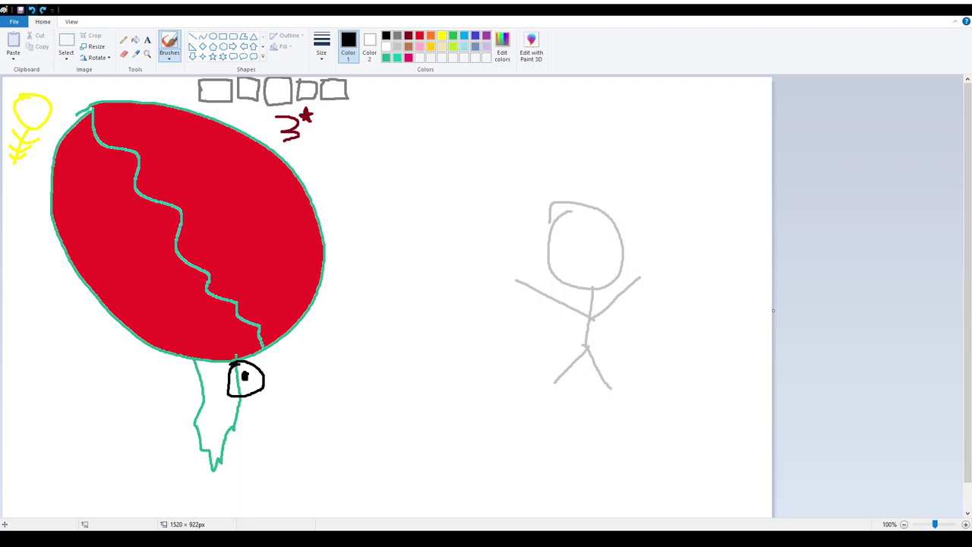
key(ctrl+z)
key(ctrl+z)
key(ctrl+z)
key(ctrl+z)
key(ctrl+z)
key(ctrl+z)
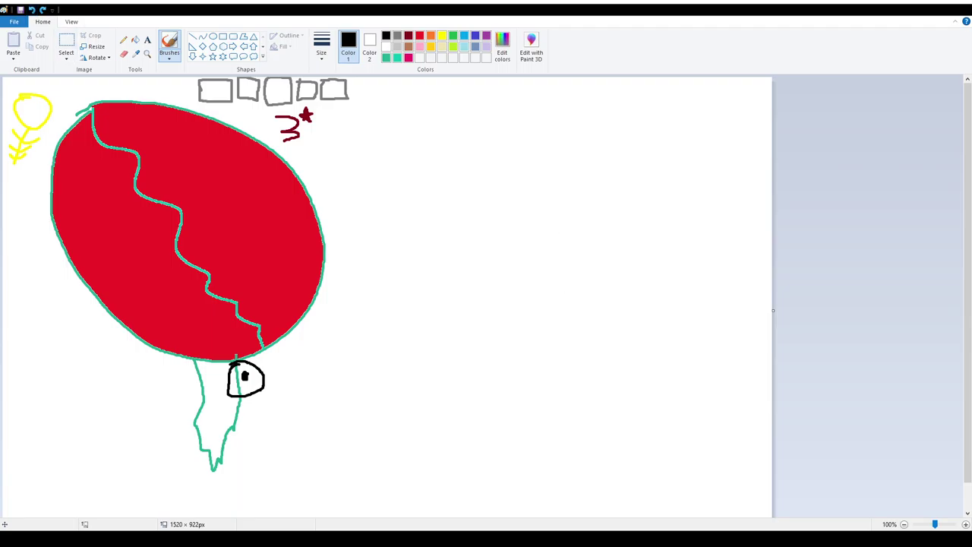
Draw a new gold stick figure with spiky red hair right of the egg.
click(408, 47)
mouse_move(580, 220)
mouse_down()
mouse_move(539, 276)
mouse_move(579, 223)
mouse_up()
drag(573, 287, 530, 388)
drag(568, 361, 591, 401)
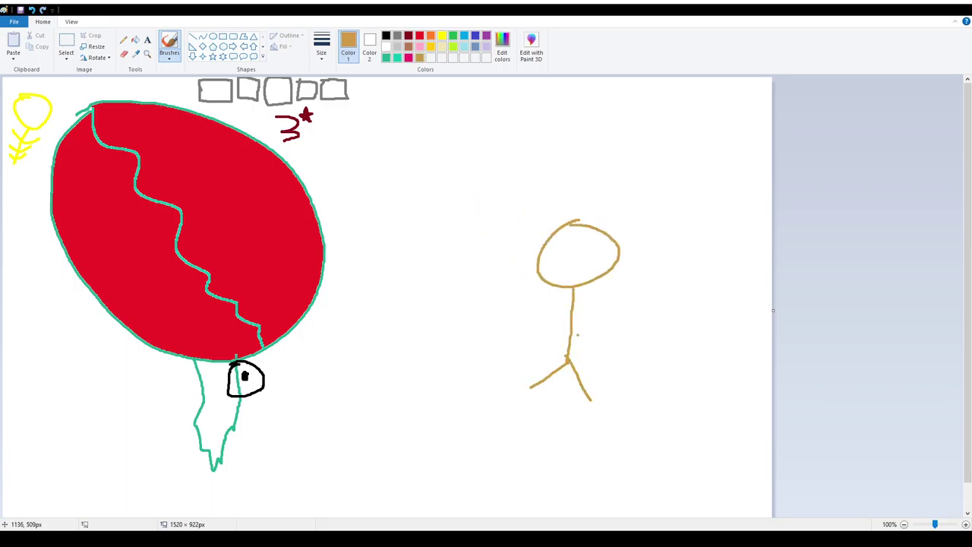
mouse_move(522, 290)
mouse_down()
mouse_move(578, 333)
mouse_move(627, 299)
mouse_up()
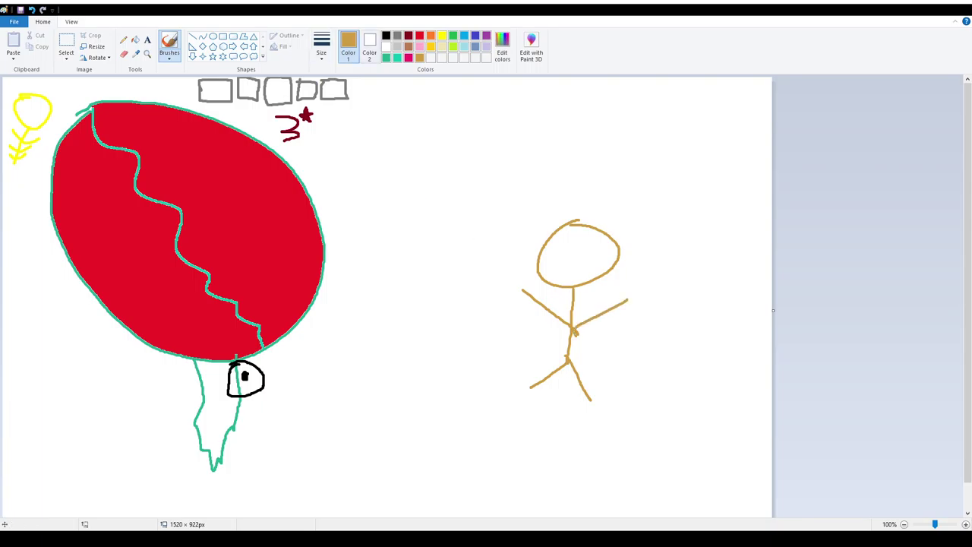
click(419, 36)
mouse_move(558, 232)
mouse_down()
mouse_move(544, 248)
mouse_move(556, 228)
mouse_move(586, 218)
mouse_move(612, 231)
mouse_move(623, 245)
mouse_move(568, 255)
mouse_move(591, 262)
mouse_up()
click(386, 36)
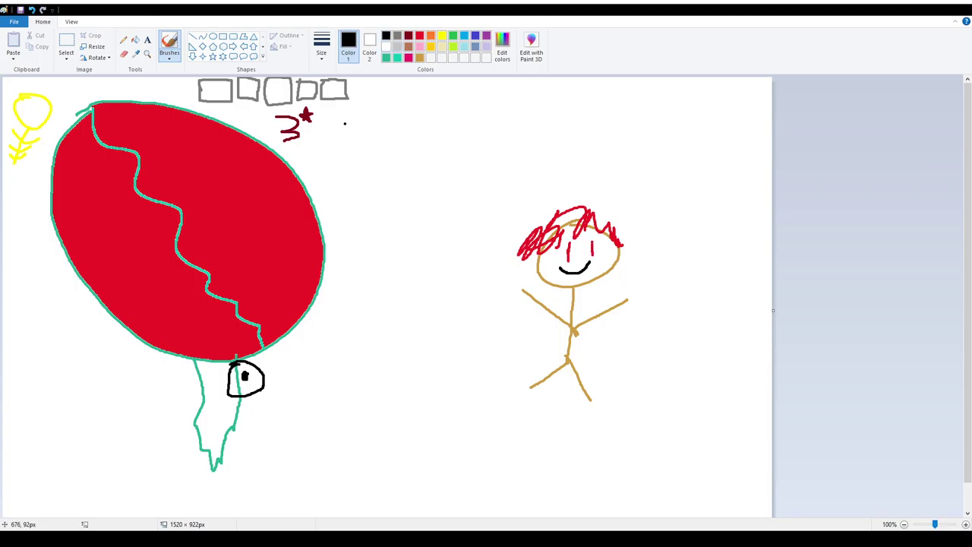
Give the figure a light grey sword and draw a red arrow with red 3 and 5.
click(397, 47)
mouse_move(512, 288)
mouse_down()
mouse_move(530, 302)
mouse_move(482, 340)
mouse_move(526, 297)
mouse_move(514, 295)
mouse_up()
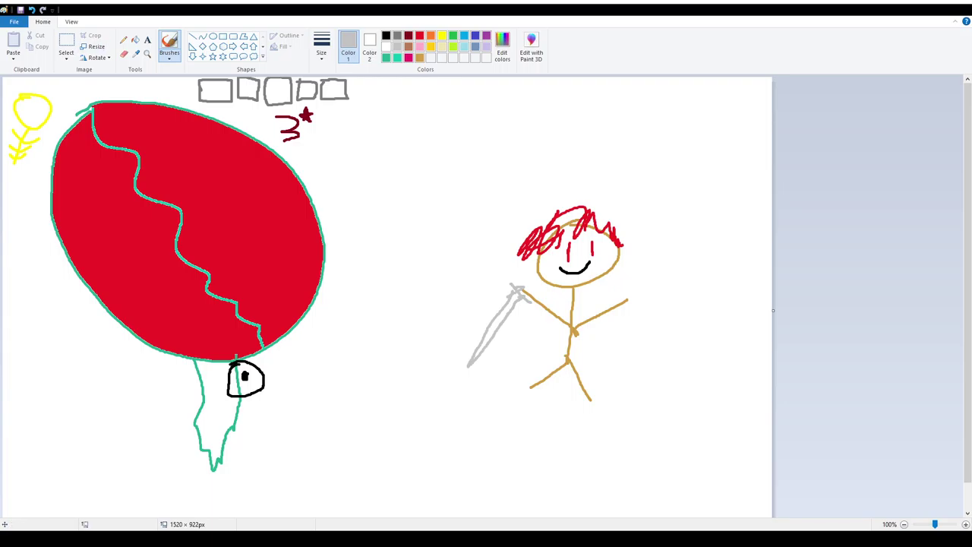
click(419, 35)
mouse_move(479, 172)
mouse_down()
mouse_move(473, 107)
mouse_move(502, 129)
mouse_move(525, 114)
mouse_move(508, 153)
mouse_up()
mouse_move(568, 90)
mouse_down()
mouse_move(561, 111)
mouse_move(589, 92)
mouse_up()
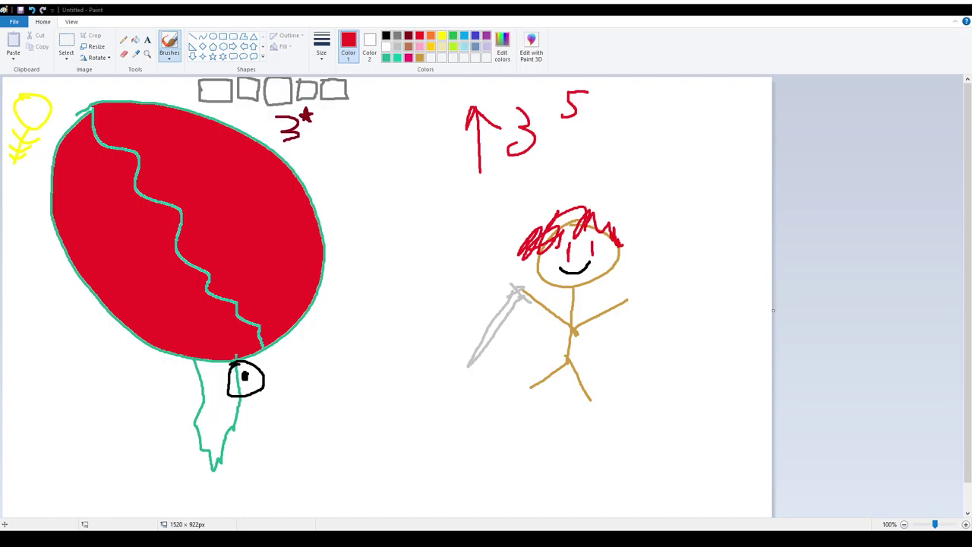
Draw a lime-green oval below the red arrow with lime-green 3 and 5 beside it.
click(454, 46)
drag(457, 189, 443, 180)
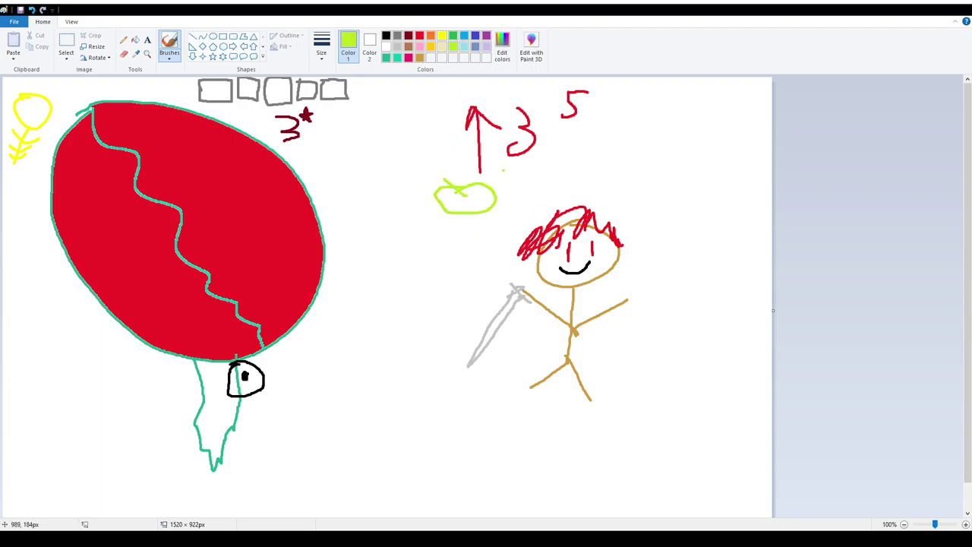
mouse_move(515, 177)
mouse_down()
mouse_move(524, 189)
mouse_move(500, 206)
mouse_up()
mouse_move(559, 157)
mouse_down()
mouse_move(568, 180)
mouse_move(546, 186)
mouse_up()
drag(560, 158, 586, 156)
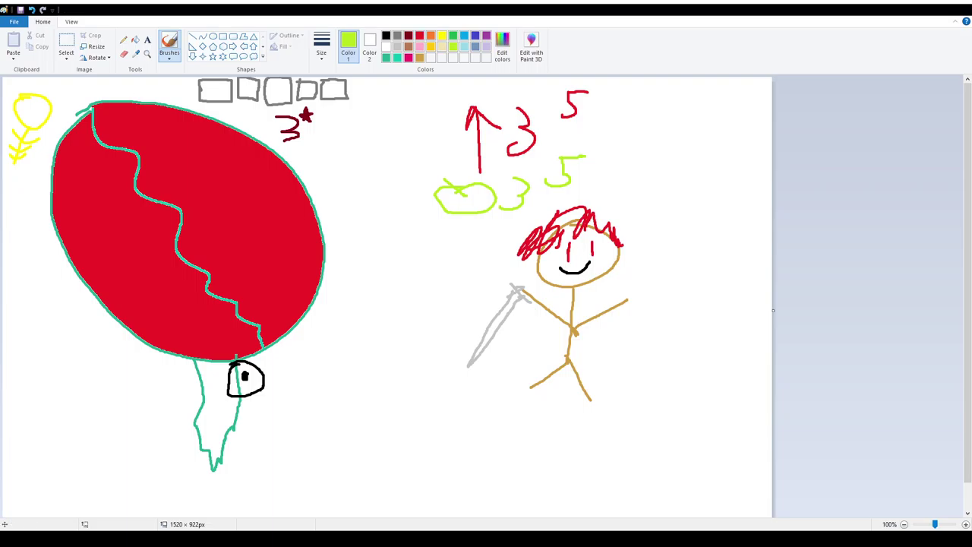
Draw a red V between egg and figure and an indigo arrow pointing at the egg.
click(420, 35)
mouse_move(404, 279)
mouse_down()
mouse_move(423, 266)
mouse_move(403, 281)
mouse_up()
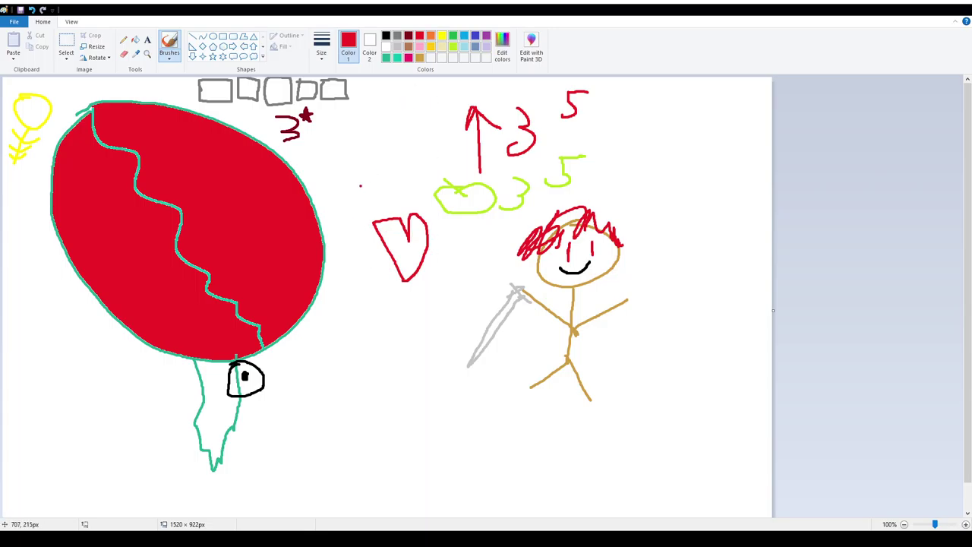
click(476, 35)
mouse_move(385, 260)
mouse_down()
mouse_move(330, 231)
mouse_move(337, 250)
mouse_up()
drag(330, 231, 351, 226)
Draw an indigo X right of the V and a black 7 after it.
drag(437, 234, 463, 265)
drag(425, 274, 472, 227)
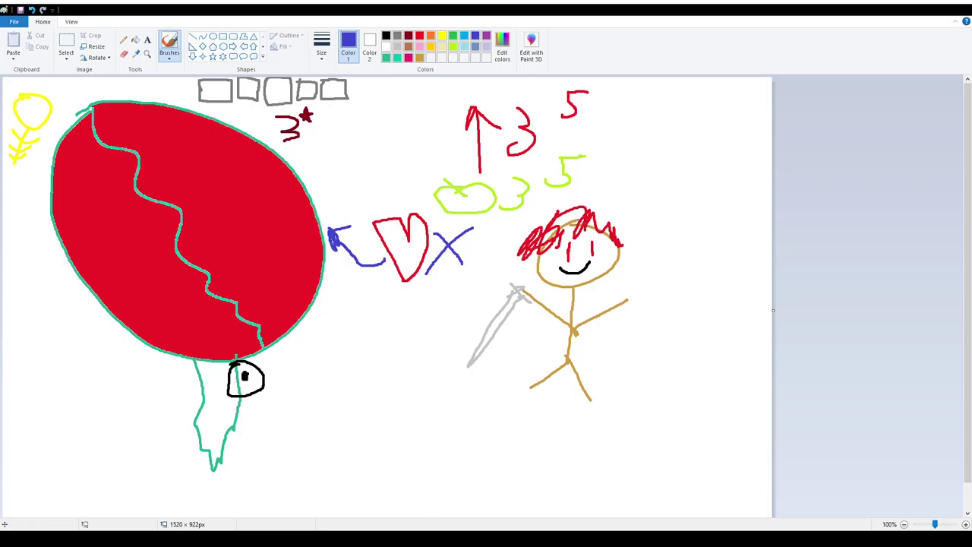
click(386, 35)
mouse_move(481, 231)
mouse_down()
mouse_move(497, 231)
mouse_move(478, 260)
mouse_move(499, 241)
mouse_up()
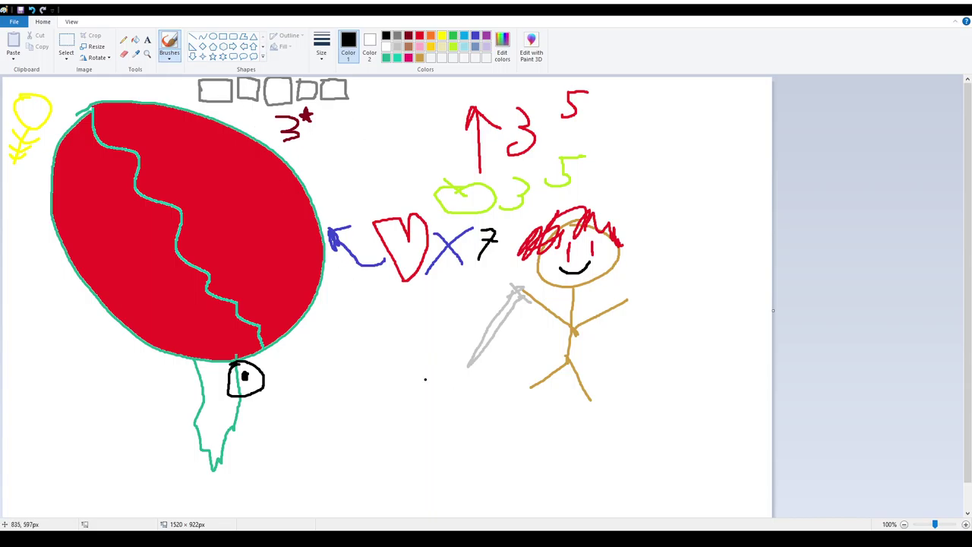
Draw a long black line under the figure, write 'Lus' beneath, and undo the V-X-7 underline.
drag(304, 422, 724, 424)
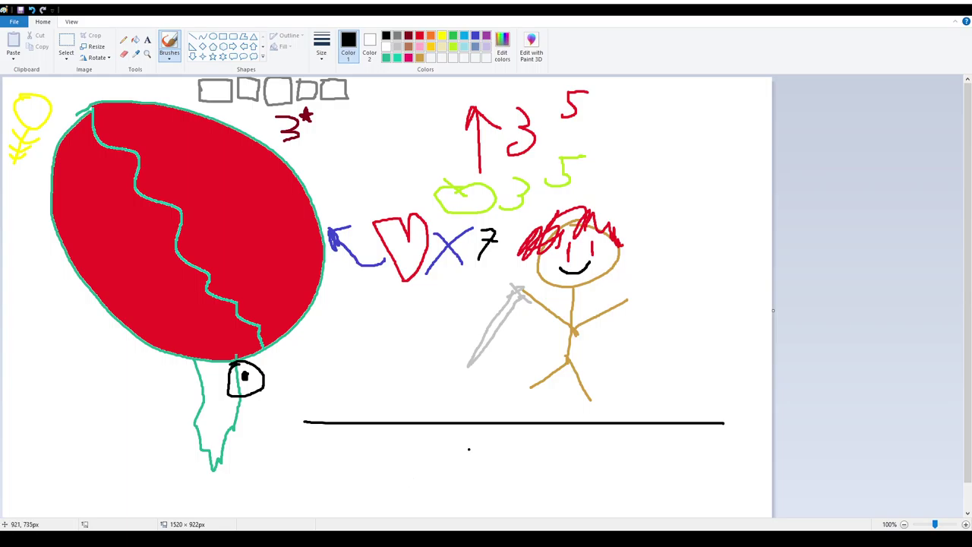
mouse_move(482, 431)
mouse_down()
mouse_move(535, 478)
mouse_move(565, 453)
mouse_move(572, 479)
mouse_up()
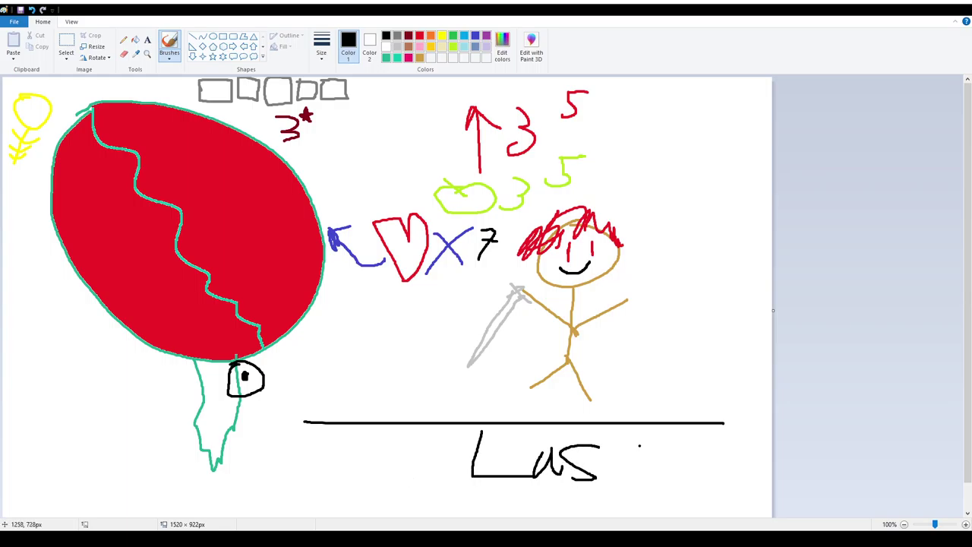
mouse_move(618, 435)
mouse_down()
mouse_move(618, 480)
mouse_move(647, 454)
mouse_up()
mouse_move(495, 275)
mouse_down()
mouse_move(367, 300)
mouse_move(502, 277)
mouse_move(456, 283)
mouse_up()
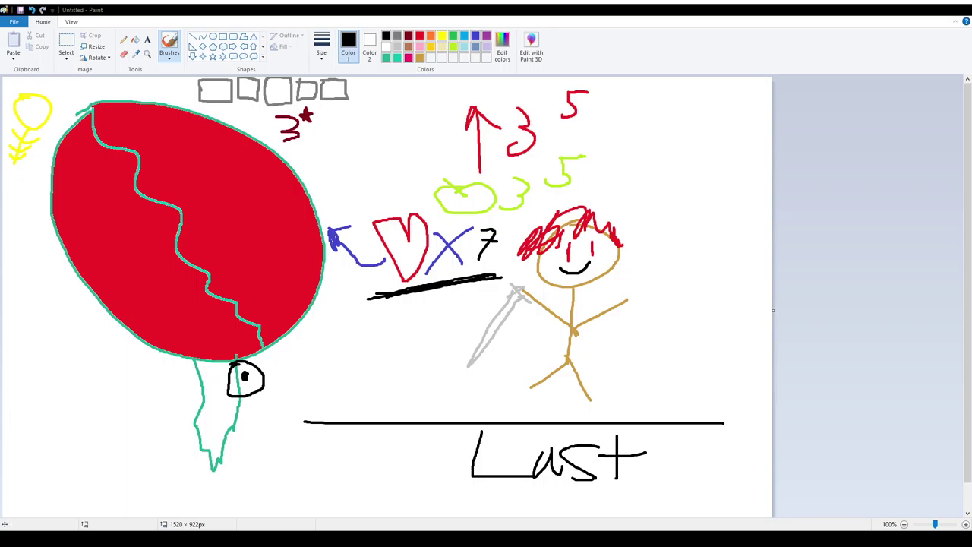
key(ctrl+z)
Undo the sword, smile, labels, floor line and word strokes with Ctrl+Z.
key(ctrl+z)
key(ctrl+z)
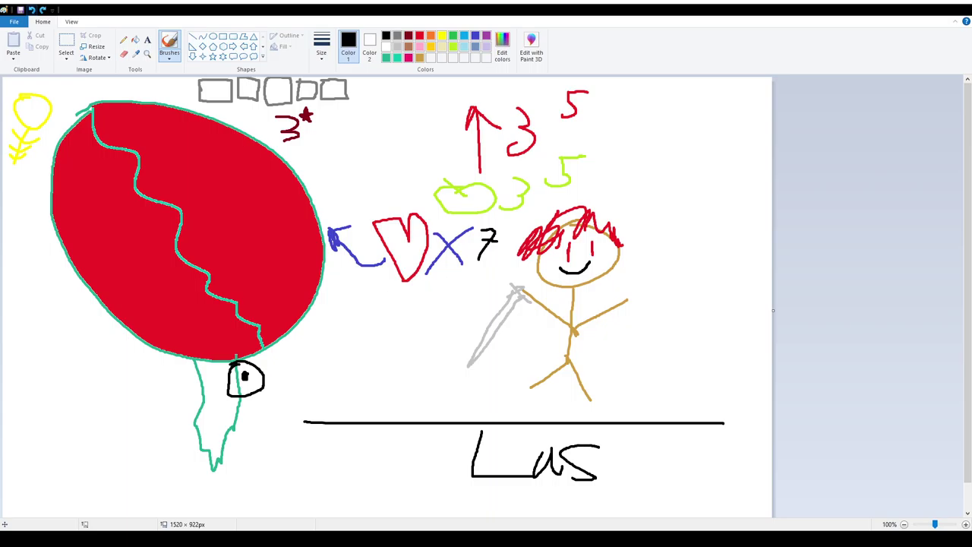
key(ctrl+z)
key(ctrl+z)
key(ctrl+z)
key(ctrl+z)
key(ctrl+z)
key(ctrl+z)
key(ctrl+z)
key(ctrl+z)
key(ctrl+z)
key(ctrl+z)
key(ctrl+z)
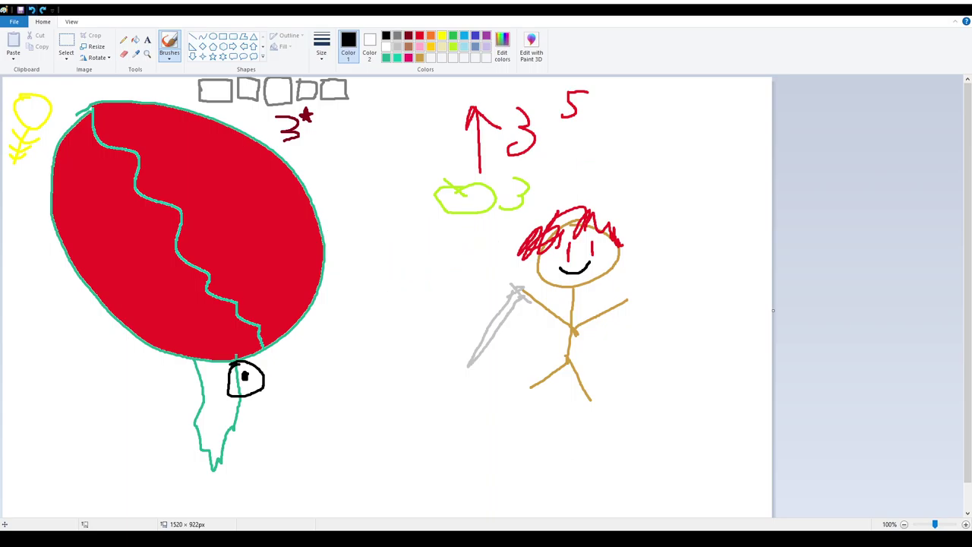
key(ctrl+z)
key(ctrl+z)
key(ctrl+z)
key(ctrl+z)
key(ctrl+z)
key(ctrl+z)
key(ctrl+z)
key(ctrl+z)
key(ctrl+z)
key(ctrl+z)
key(ctrl+z)
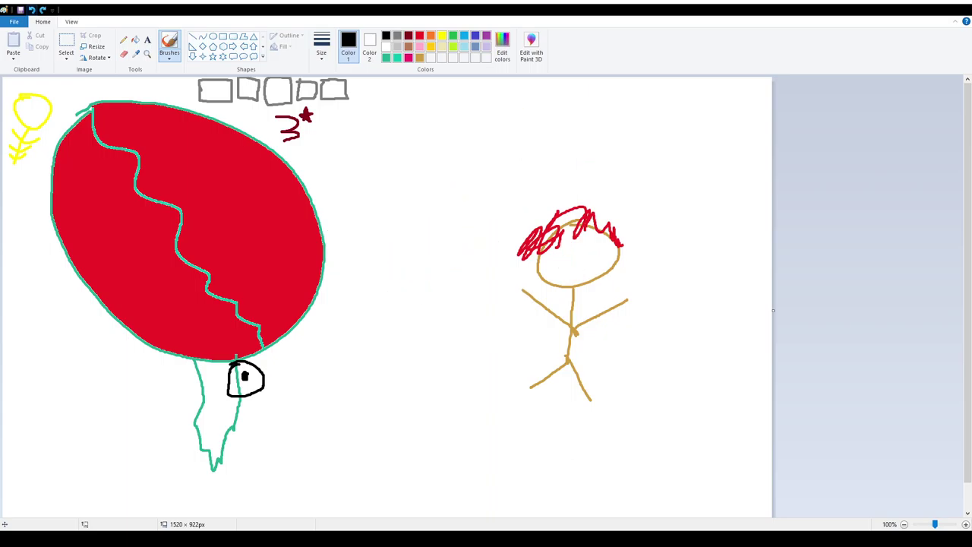
key(ctrl+z)
key(ctrl+z)
key(ctrl+z)
key(ctrl+z)
key(ctrl+z)
key(ctrl+z)
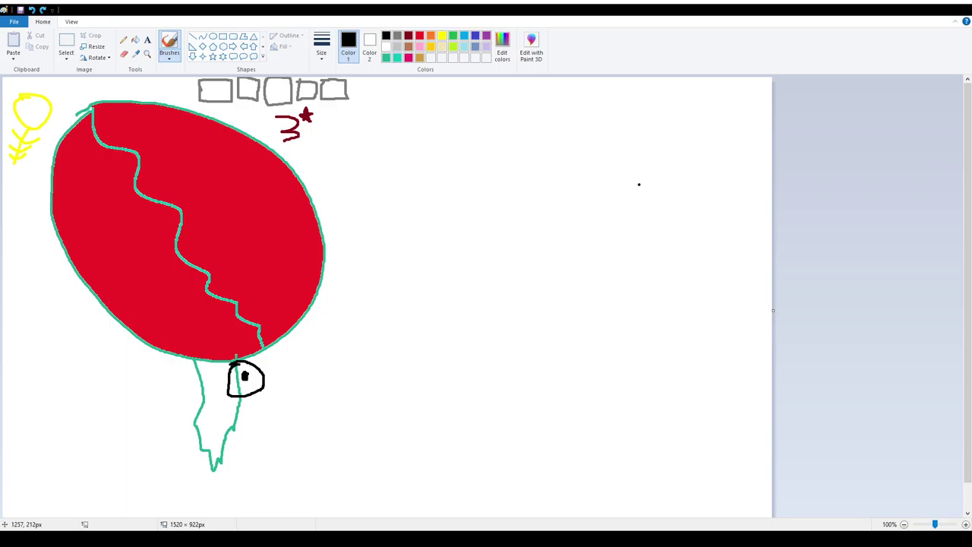
Replace the stray black loop with a grey stick figure: head, body, legs and arm.
drag(560, 202, 551, 215)
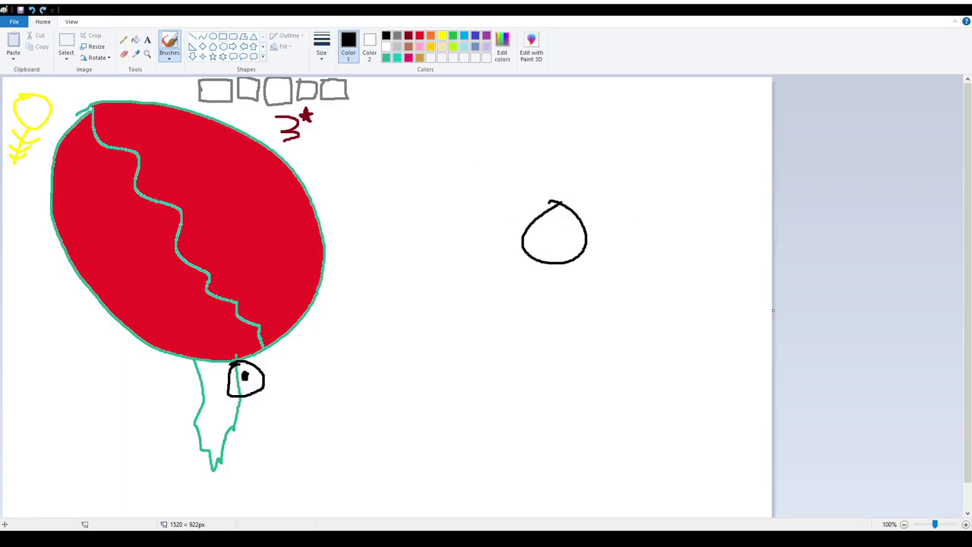
click(31, 9)
click(397, 35)
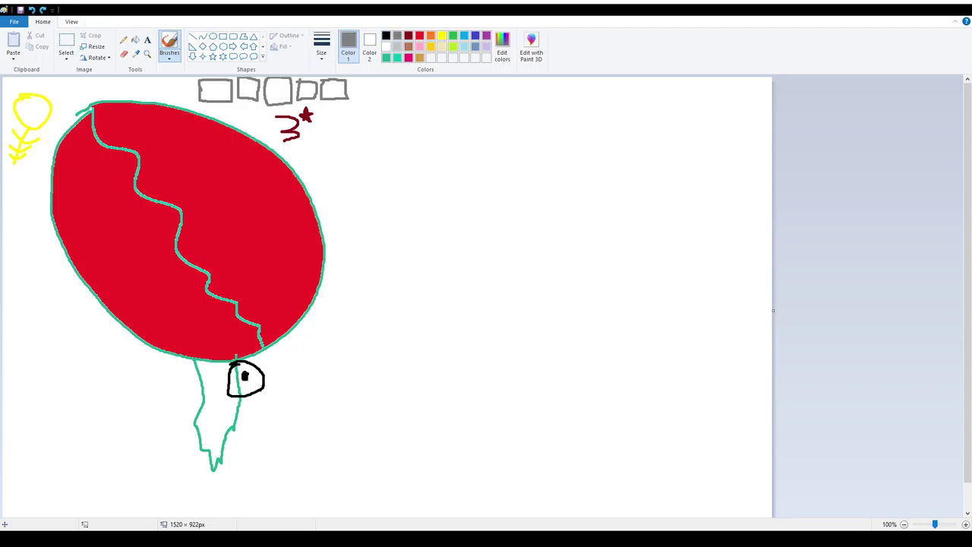
mouse_move(570, 201)
mouse_down()
mouse_move(566, 273)
mouse_move(556, 202)
mouse_up()
mouse_move(580, 278)
mouse_down()
mouse_move(580, 331)
mouse_move(557, 376)
mouse_up()
mouse_move(581, 334)
mouse_down()
mouse_move(602, 382)
mouse_move(531, 284)
mouse_up()
drag(583, 319, 611, 287)
Add a black hood over the figure's head and a grey wavy stroke to its right.
click(386, 35)
mouse_move(621, 254)
mouse_down()
mouse_move(582, 187)
mouse_move(535, 228)
mouse_move(534, 266)
mouse_move(597, 256)
mouse_move(614, 244)
mouse_move(542, 269)
mouse_up()
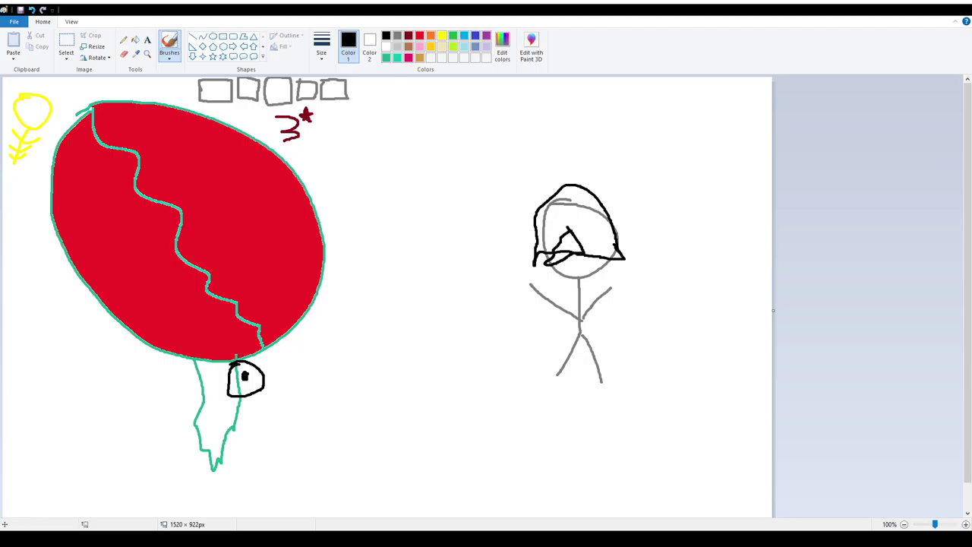
click(397, 36)
drag(627, 339, 679, 195)
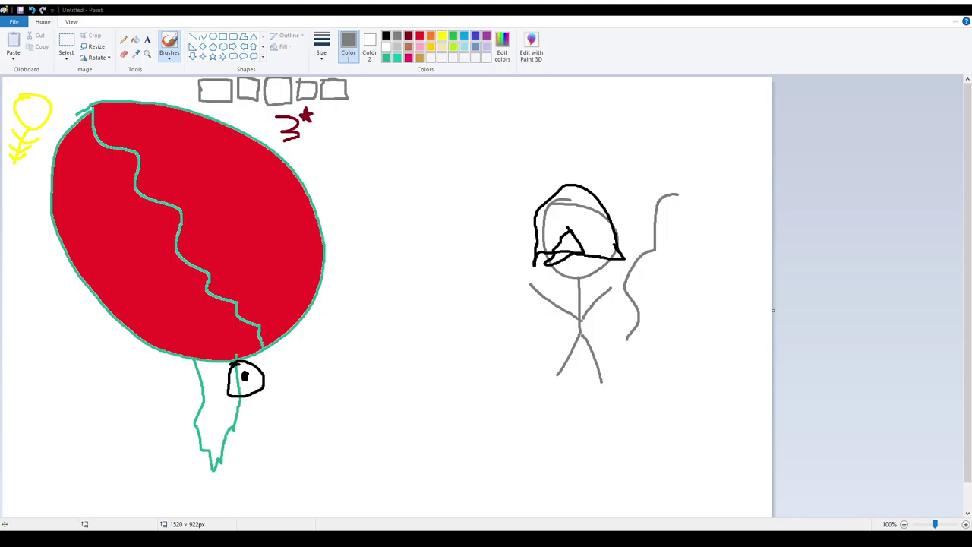
Hand-write '20% NP' in yellow at the top of the canvas.
click(430, 36)
drag(430, 105, 461, 150)
mouse_move(481, 116)
mouse_down()
mouse_move(505, 152)
mouse_move(553, 105)
mouse_move(577, 107)
mouse_up()
drag(584, 106, 587, 149)
drag(592, 149, 588, 118)
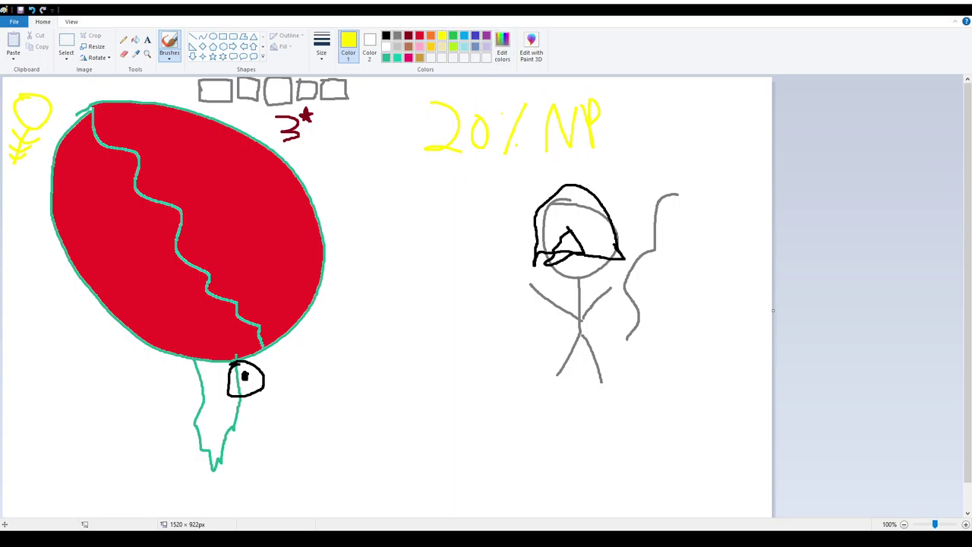
Add a light-blue C3 below the percentage and begin a green cross.
click(464, 46)
mouse_move(456, 176)
mouse_down()
mouse_move(460, 218)
mouse_move(490, 199)
mouse_move(458, 214)
mouse_up()
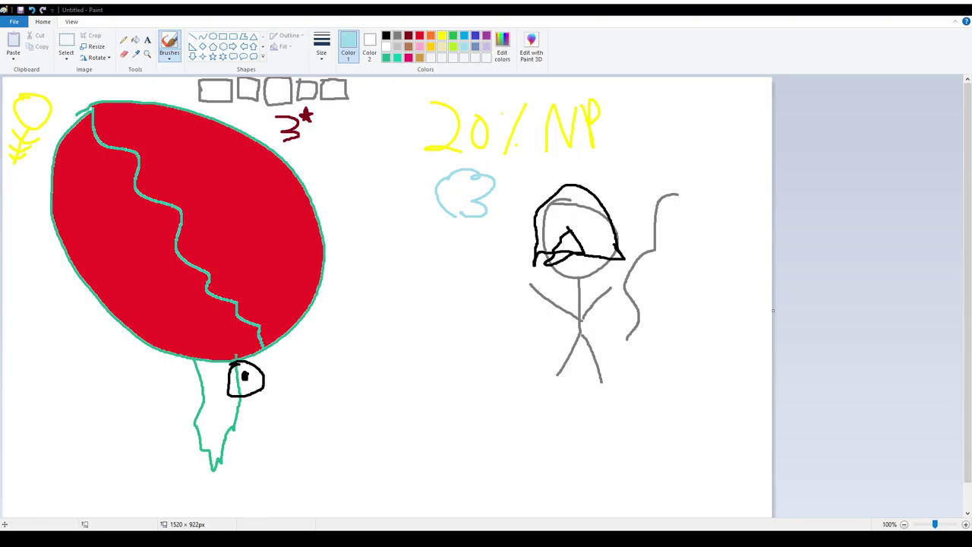
click(453, 36)
mouse_move(396, 302)
mouse_down()
mouse_move(420, 249)
mouse_move(415, 355)
mouse_move(388, 313)
mouse_move(342, 283)
mouse_move(395, 297)
mouse_up()
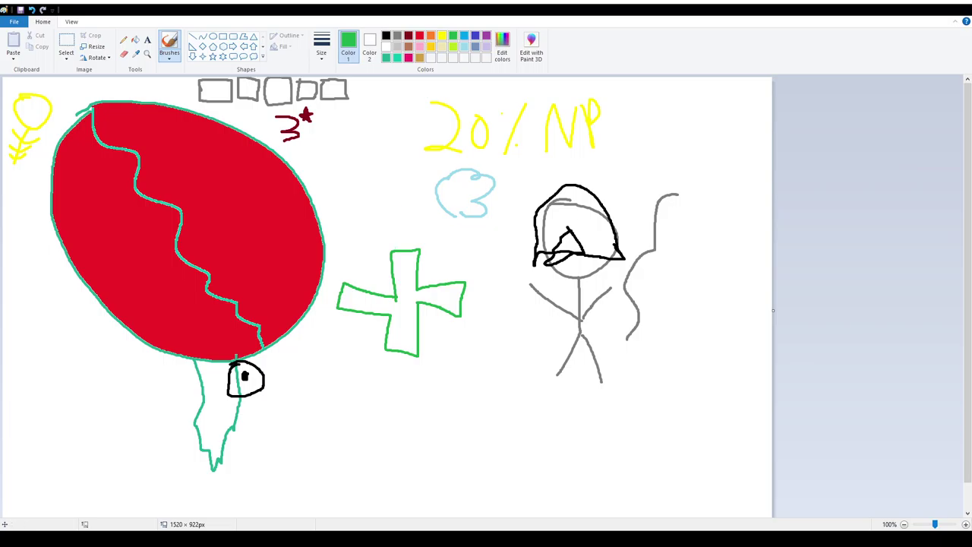
Draw a long black dividing line and write '5th – 4th' beneath it, undoing the final 'th'.
click(385, 35)
drag(350, 406, 769, 413)
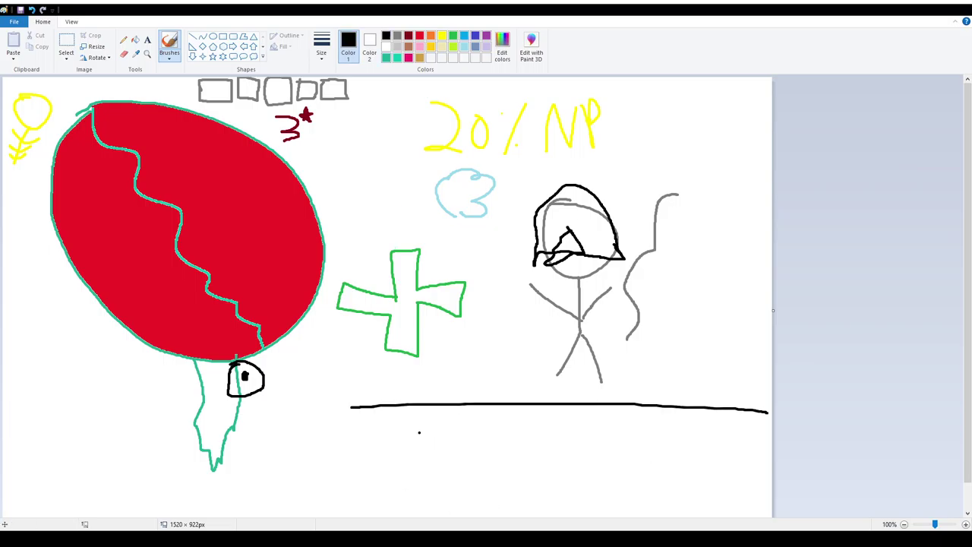
mouse_move(444, 426)
mouse_down()
mouse_move(433, 469)
mouse_move(467, 424)
mouse_move(497, 439)
mouse_up()
drag(482, 430, 569, 456)
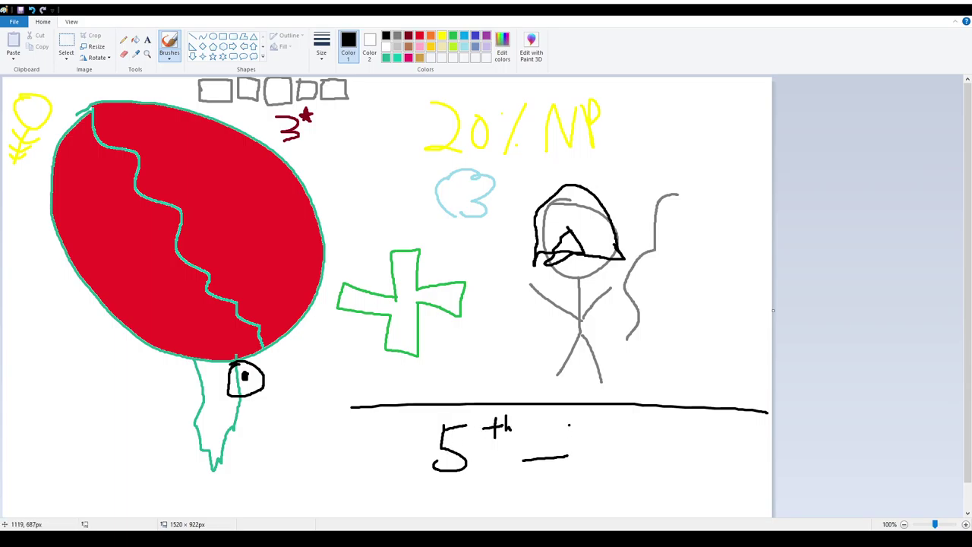
mouse_move(570, 417)
mouse_down()
mouse_move(595, 419)
mouse_move(593, 474)
mouse_up()
mouse_move(606, 413)
mouse_down()
mouse_move(605, 434)
mouse_move(618, 423)
mouse_move(632, 432)
mouse_up()
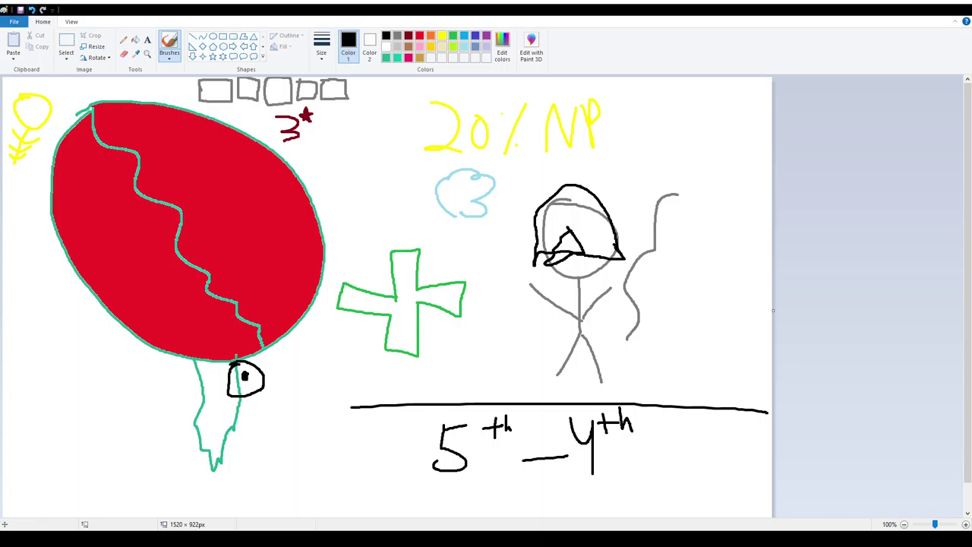
click(32, 9)
click(31, 9)
Undo the latest strokes on the right side of the canvas.
key(ctrl+z)
key(ctrl+z)
key(ctrl+z)
key(ctrl+z)
key(ctrl+z)
key(ctrl+z)
key(ctrl+z)
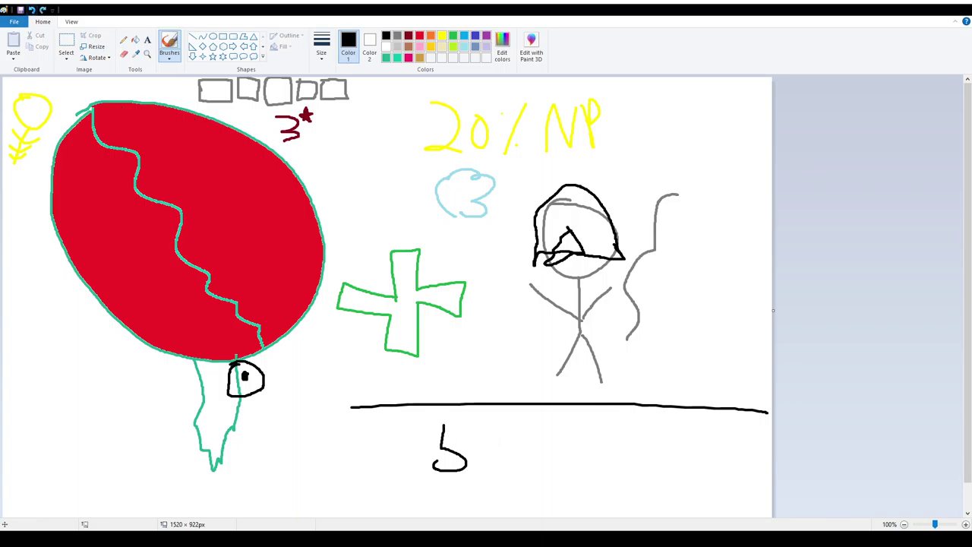
key(ctrl+z)
key(ctrl+z)
key(ctrl+z)
key(ctrl+z)
key(ctrl+z)
key(ctrl+z)
key(ctrl+z)
key(ctrl+z)
key(ctrl+z)
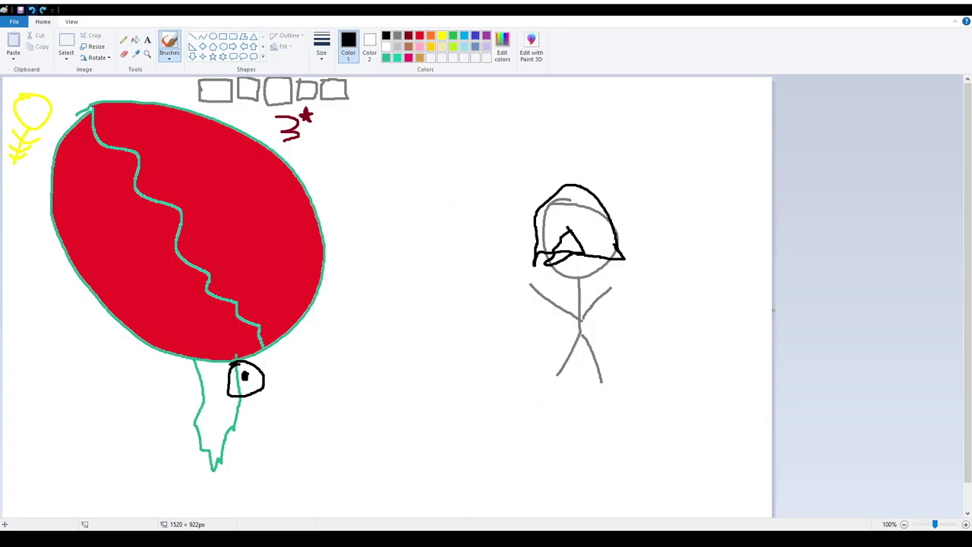
key(ctrl+z)
key(ctrl+z)
key(ctrl+z)
key(ctrl+z)
key(ctrl+z)
key(ctrl+z)
key(ctrl+z)
key(ctrl+z)
key(ctrl+z)
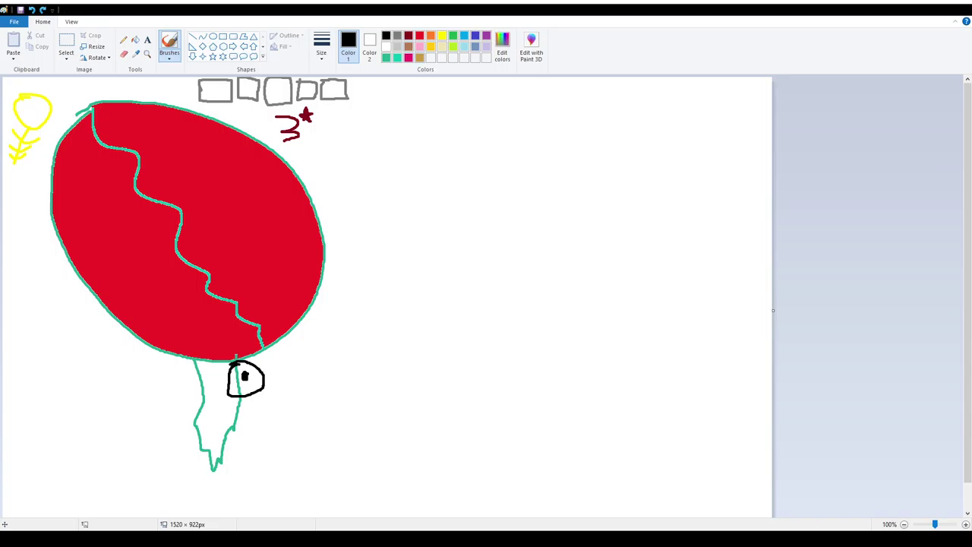
Draw a pale-yellow stick figure with head, body, legs and arms.
click(398, 46)
click(441, 46)
drag(562, 195, 550, 203)
drag(553, 271, 535, 379)
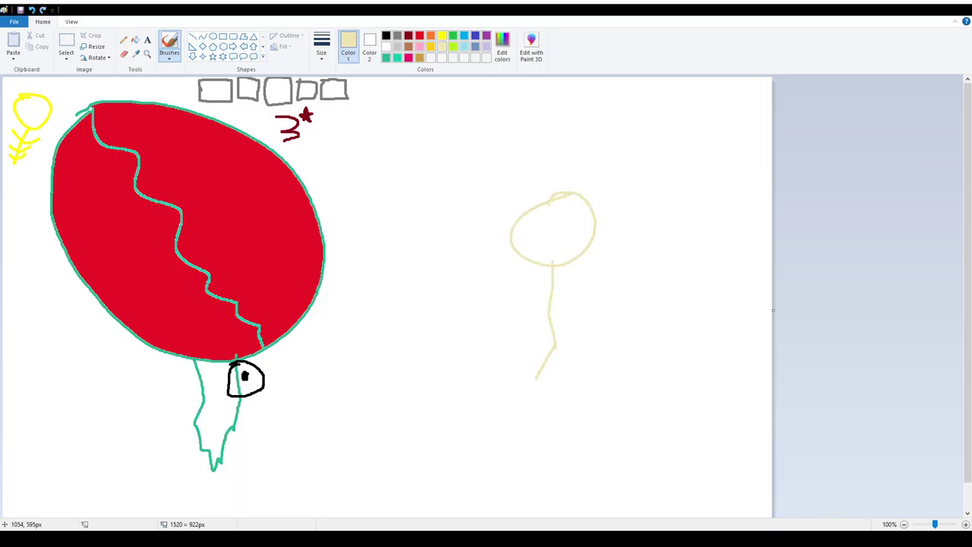
drag(554, 346, 583, 392)
mouse_move(548, 313)
mouse_down()
mouse_move(494, 280)
mouse_move(609, 285)
mouse_up()
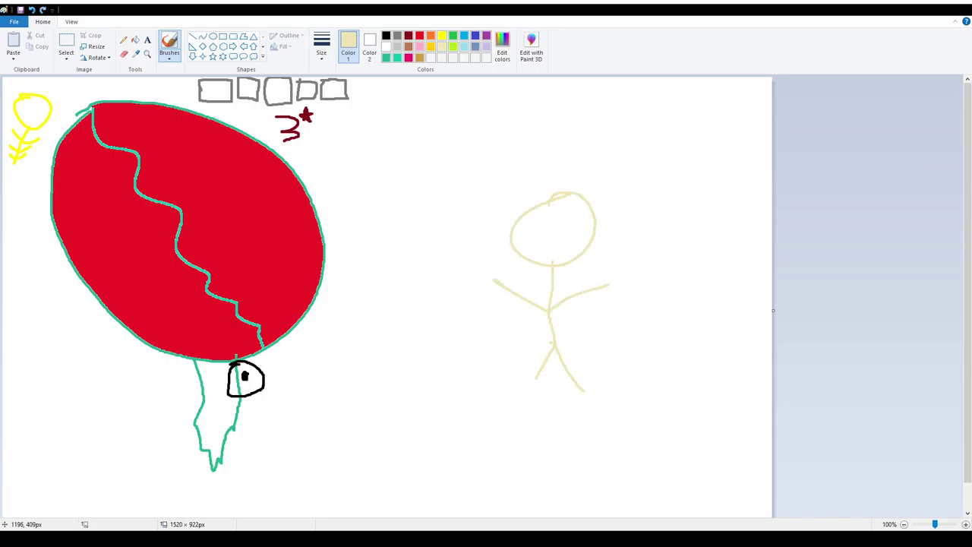
Give the figure long purple hair, a light-blue face and smile, and a pink staff.
click(486, 35)
mouse_move(554, 199)
mouse_down()
mouse_move(506, 230)
mouse_move(523, 354)
mouse_up()
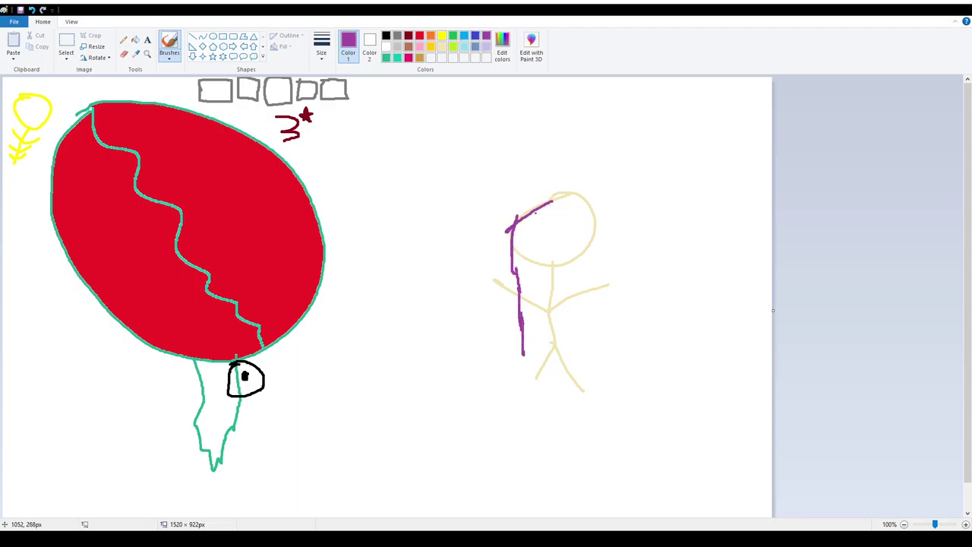
mouse_move(536, 213)
mouse_down()
mouse_move(587, 196)
mouse_move(600, 349)
mouse_move(602, 320)
mouse_up()
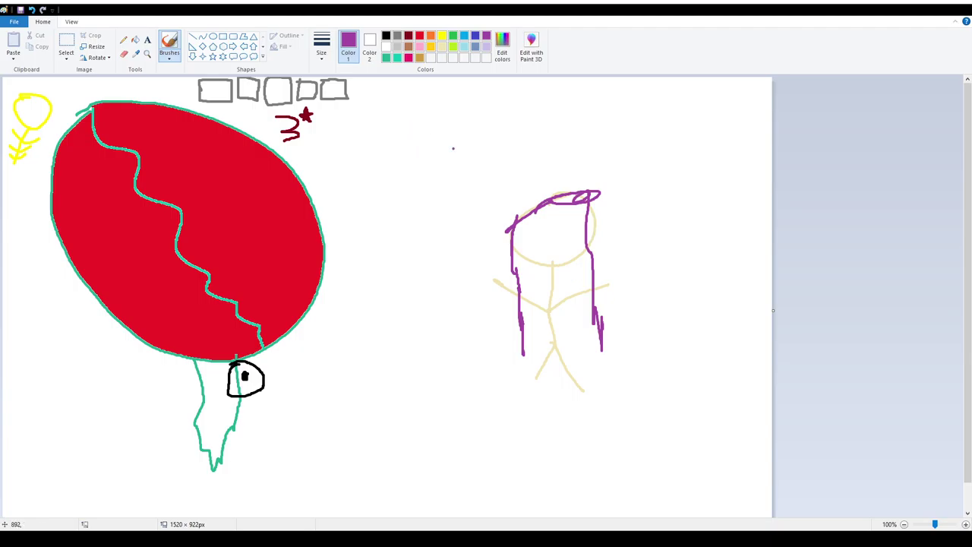
click(464, 35)
mouse_move(540, 234)
mouse_down()
mouse_move(541, 221)
mouse_move(568, 244)
mouse_up()
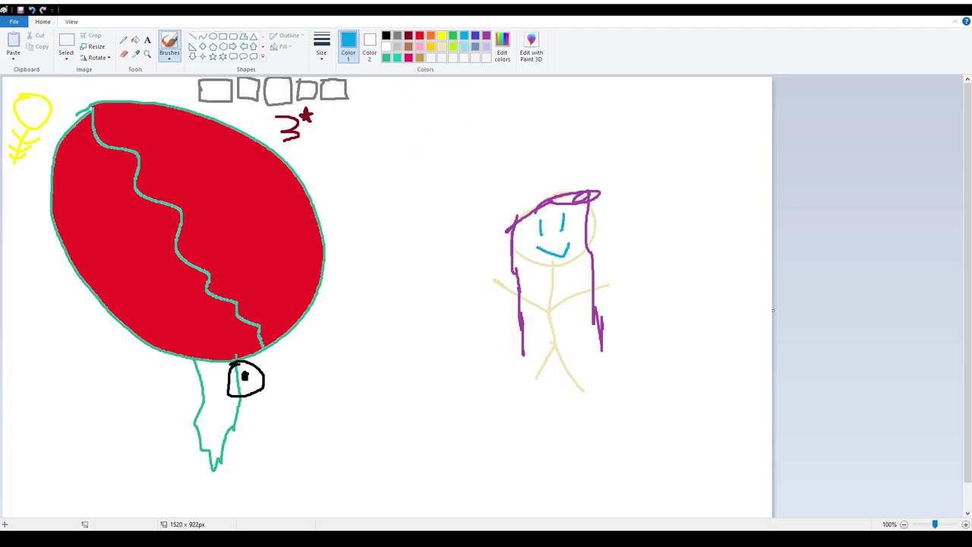
click(486, 36)
click(408, 57)
mouse_move(501, 355)
mouse_down()
mouse_move(475, 161)
mouse_move(460, 190)
mouse_move(466, 184)
mouse_up()
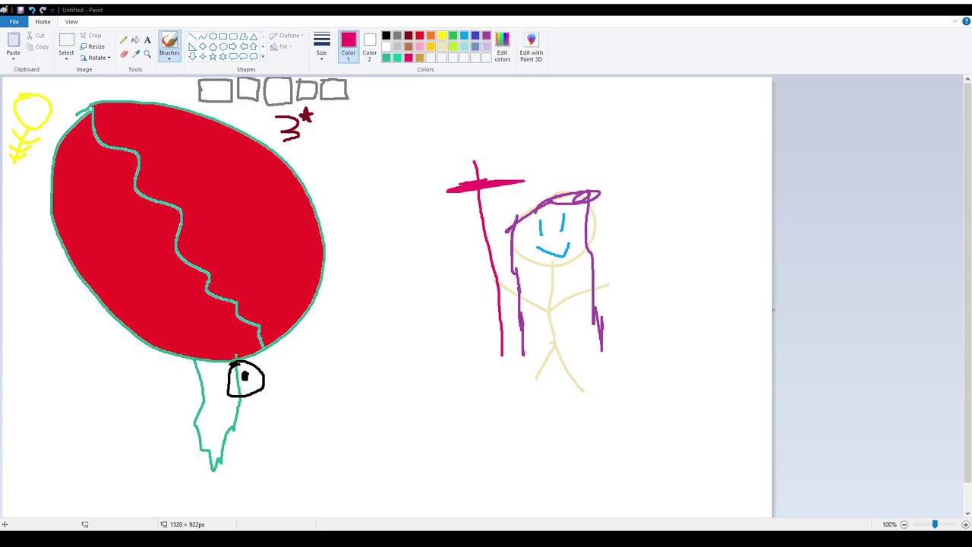
Draw a green loop, a light-blue loop beside it, and a black 6 at the top right.
click(453, 36)
drag(451, 128, 466, 124)
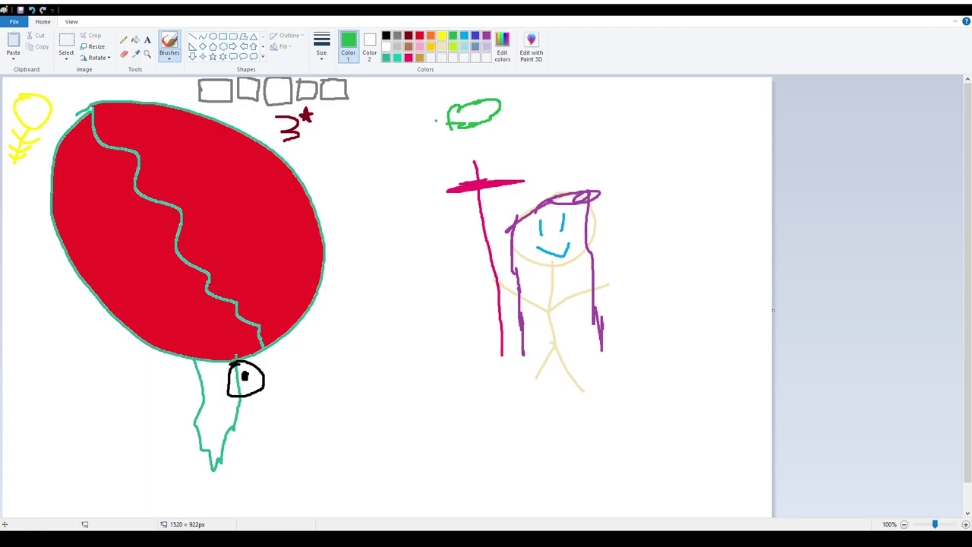
click(464, 46)
mouse_move(534, 126)
mouse_down()
mouse_move(520, 97)
mouse_move(550, 123)
mouse_move(520, 123)
mouse_up()
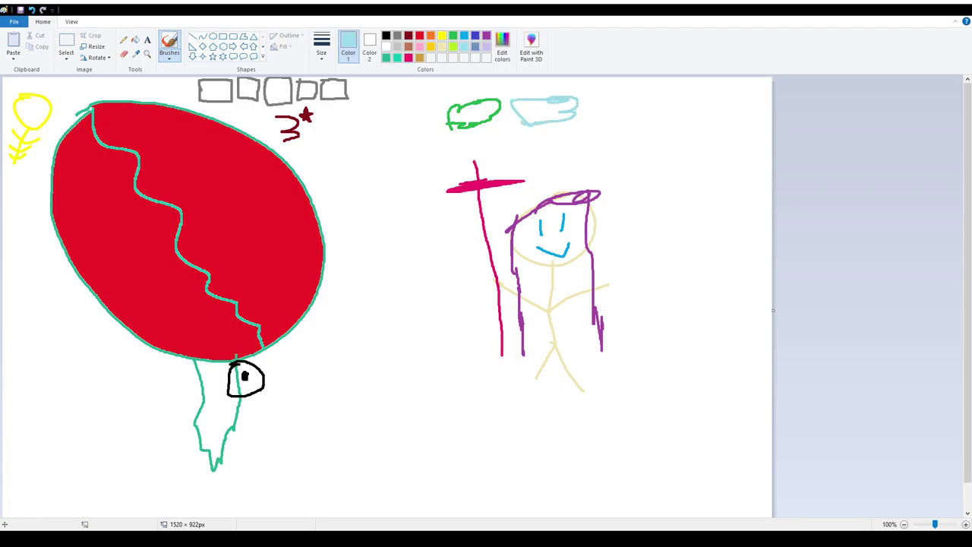
click(385, 36)
drag(608, 87, 596, 120)
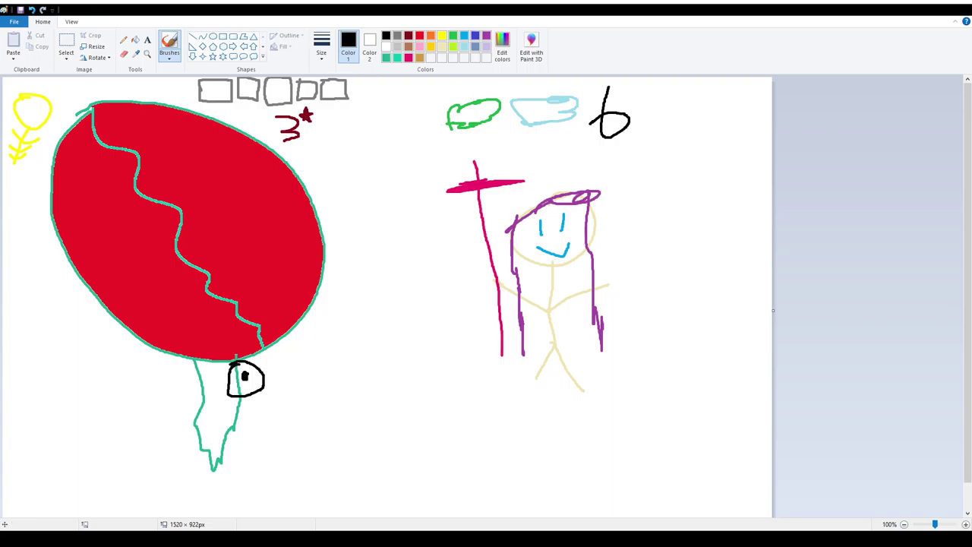
click(475, 35)
Draw an indigo shape and X-marked arrow toward the egg, with a large black 5 below.
drag(328, 175, 346, 176)
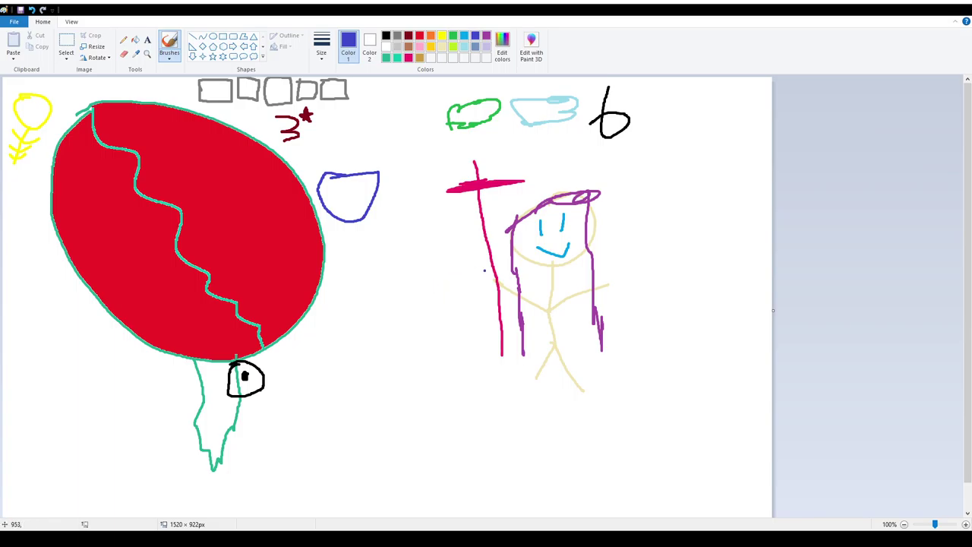
mouse_move(486, 271)
mouse_down()
mouse_move(338, 278)
mouse_move(351, 253)
mouse_move(361, 304)
mouse_up()
mouse_move(383, 247)
mouse_down()
mouse_move(418, 272)
mouse_move(391, 274)
mouse_up()
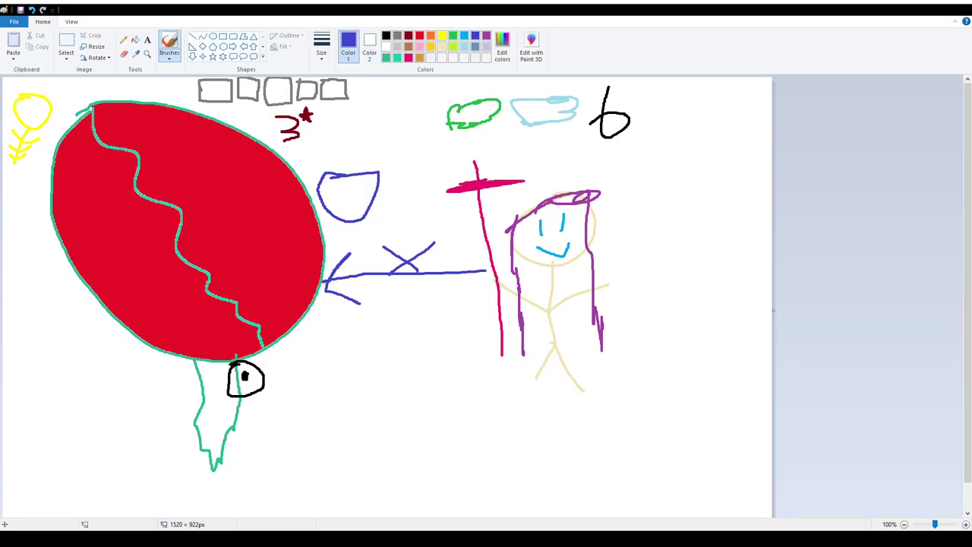
click(386, 35)
mouse_move(408, 287)
mouse_down()
mouse_move(361, 369)
mouse_move(482, 287)
mouse_up()
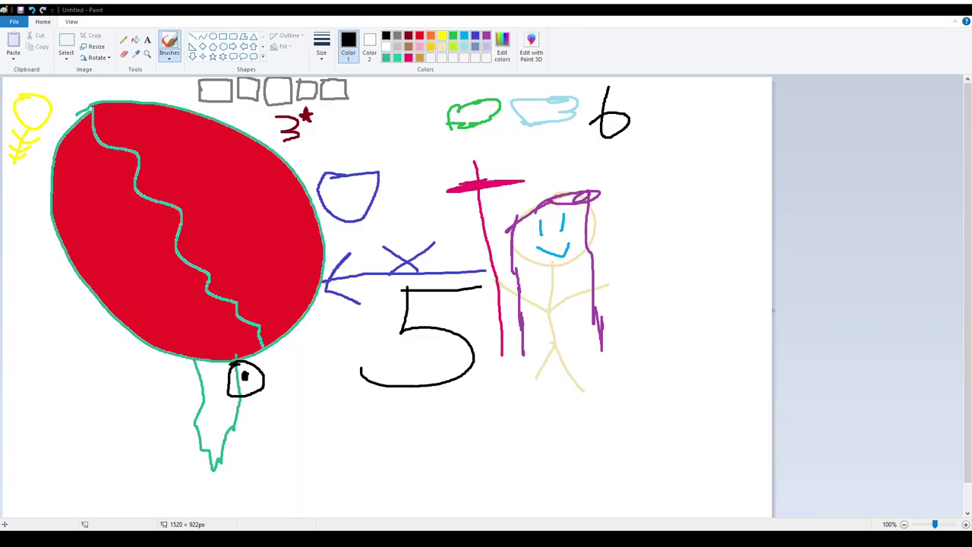
Hand-letter 'Front' in black below the large 5.
drag(422, 430, 417, 488)
mouse_move(408, 429)
mouse_down()
mouse_move(448, 430)
mouse_move(465, 462)
mouse_up()
mouse_move(461, 484)
mouse_down()
mouse_move(501, 451)
mouse_move(520, 456)
mouse_move(555, 493)
mouse_up()
drag(582, 433, 576, 492)
drag(553, 465, 605, 459)
Add 'line' after 'Front', then undo the lettering back to just 'Fr'.
drag(630, 427, 632, 489)
click(642, 481)
drag(646, 454, 643, 484)
mouse_move(651, 455)
mouse_down()
mouse_move(681, 481)
mouse_move(713, 478)
mouse_up()
click(614, 432)
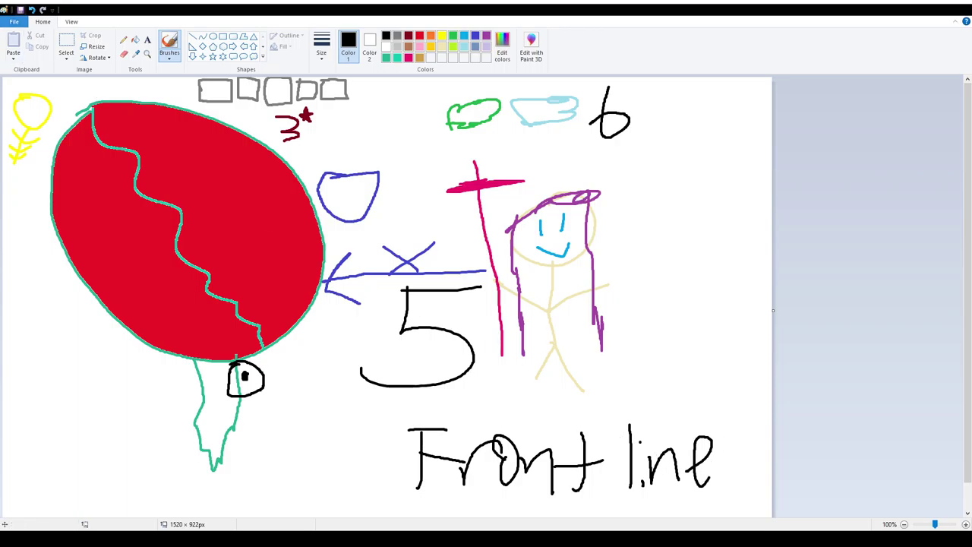
click(31, 10)
click(31, 10)
click(31, 10)
key(ctrl+z)
key(ctrl+z)
key(ctrl+z)
Undo the lettering, 5, X, arrow, loops and right-side figure, keeping the egg, flower, boxes and 3.
key(ctrl+z)
key(ctrl+z)
key(ctrl+z)
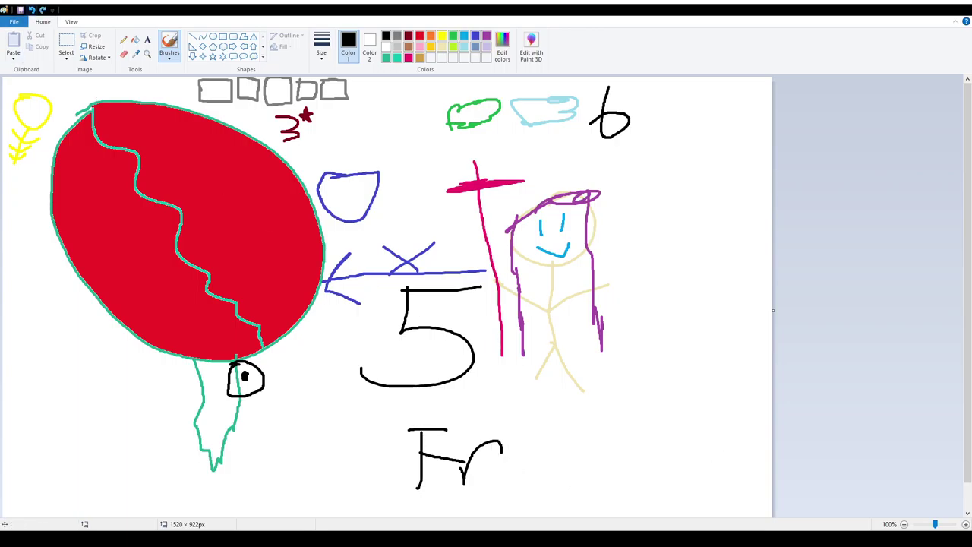
key(ctrl+z)
key(ctrl+z)
key(ctrl+z)
key(ctrl+z)
key(ctrl+z)
key(ctrl+z)
key(ctrl+z)
key(ctrl+z)
key(ctrl+z)
key(ctrl+z)
key(ctrl+z)
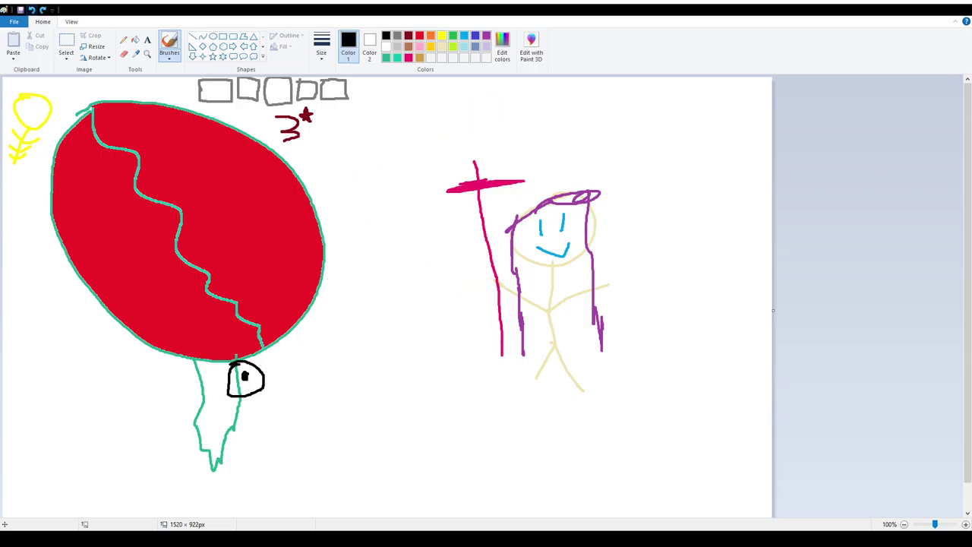
key(ctrl+z)
key(ctrl+z)
key(ctrl+z)
key(ctrl+z)
key(ctrl+z)
key(ctrl+z)
key(ctrl+z)
key(ctrl+z)
key(ctrl+z)
key(ctrl+z)
key(ctrl+z)
key(ctrl+z)
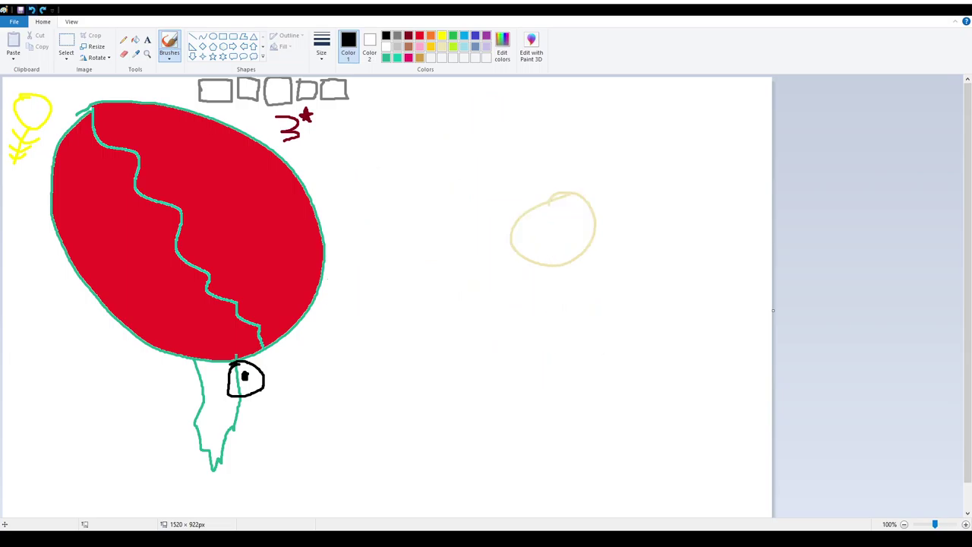
key(ctrl+z)
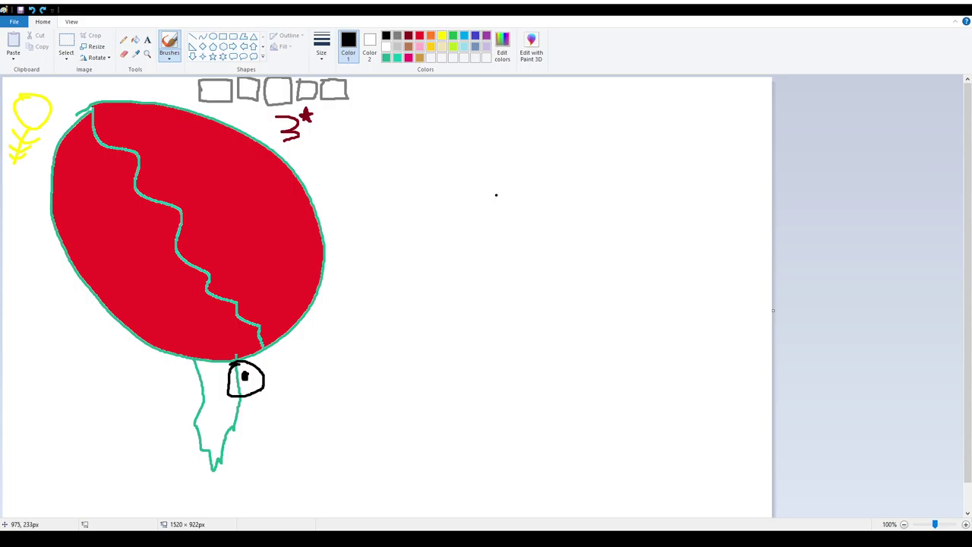
click(442, 36)
Draw a yellow stick figure with a round head, body, legs and both arms.
drag(554, 221, 565, 211)
drag(567, 281, 529, 397)
drag(561, 352, 591, 392)
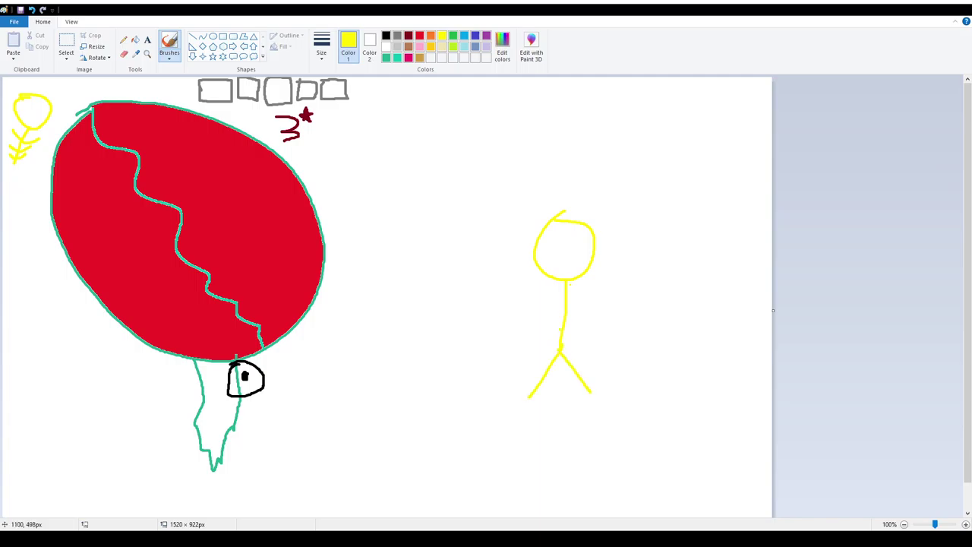
mouse_move(515, 291)
mouse_down()
mouse_move(564, 325)
mouse_move(660, 264)
mouse_up()
Add black sunglasses and scribbled gold hair to the figure's head.
click(386, 36)
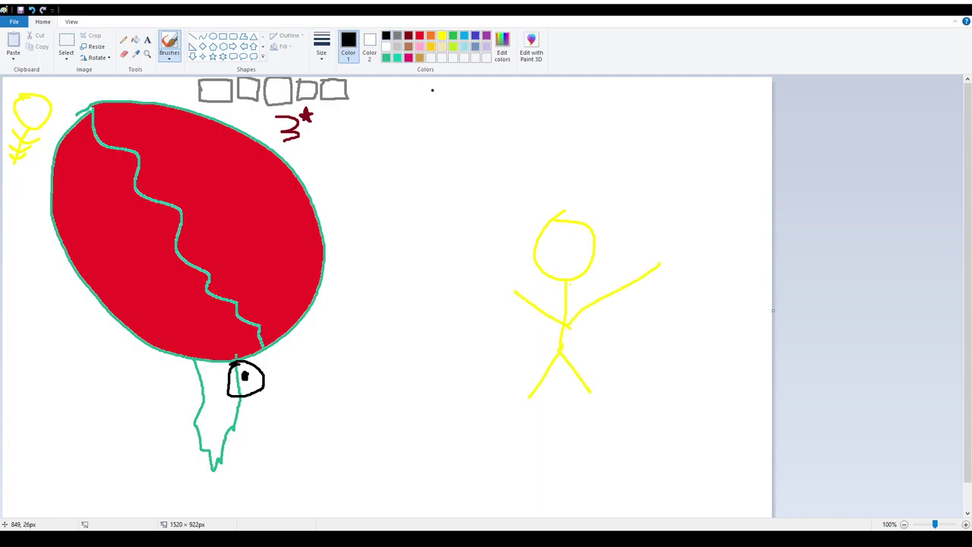
mouse_move(547, 228)
mouse_down()
mouse_move(588, 237)
mouse_move(586, 247)
mouse_move(549, 241)
mouse_move(563, 247)
mouse_up()
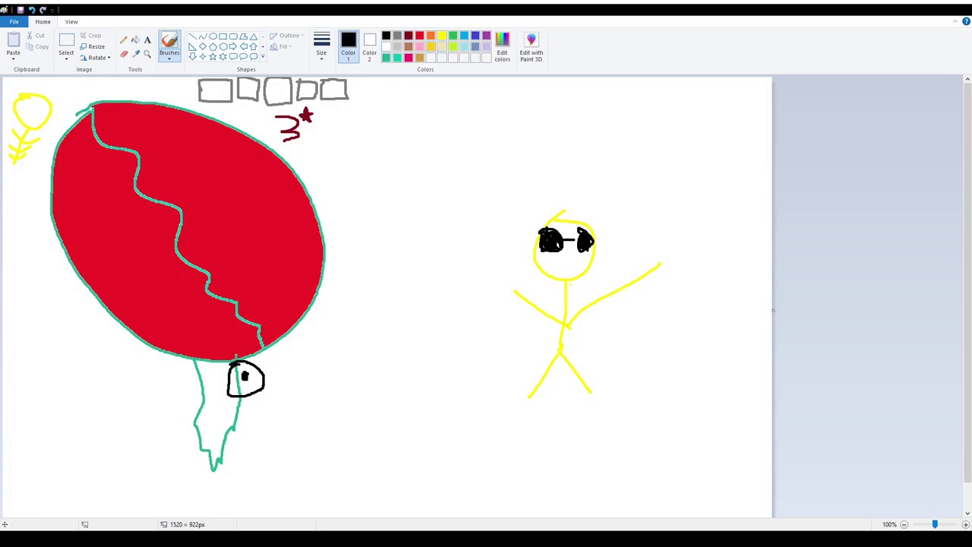
click(431, 47)
mouse_move(542, 223)
mouse_down()
mouse_move(552, 204)
mouse_move(570, 216)
mouse_move(595, 209)
mouse_up()
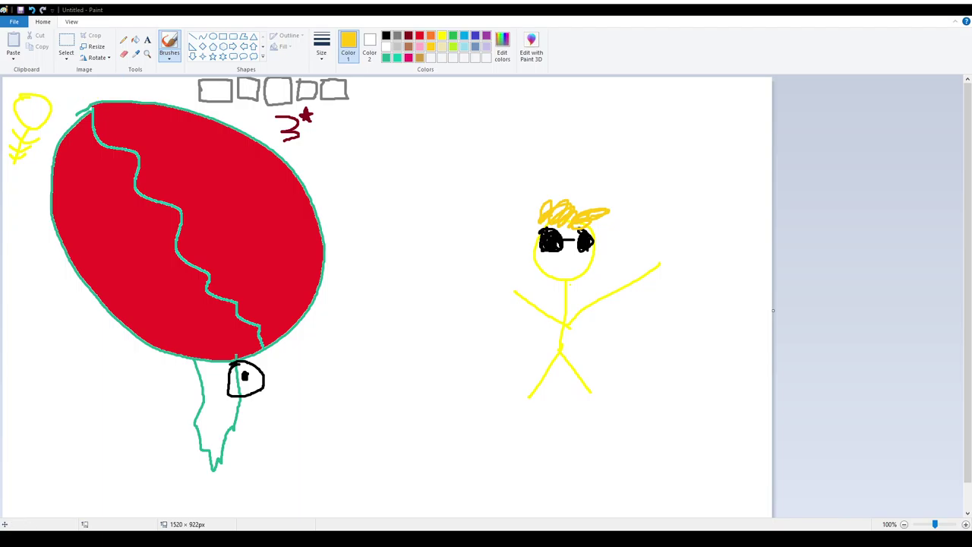
Write '50 / NP' in red above the yellow stick figure.
click(442, 35)
click(419, 36)
mouse_move(473, 101)
mouse_down()
mouse_move(461, 161)
mouse_move(496, 102)
mouse_move(520, 107)
mouse_up()
drag(574, 161, 593, 83)
click(586, 161)
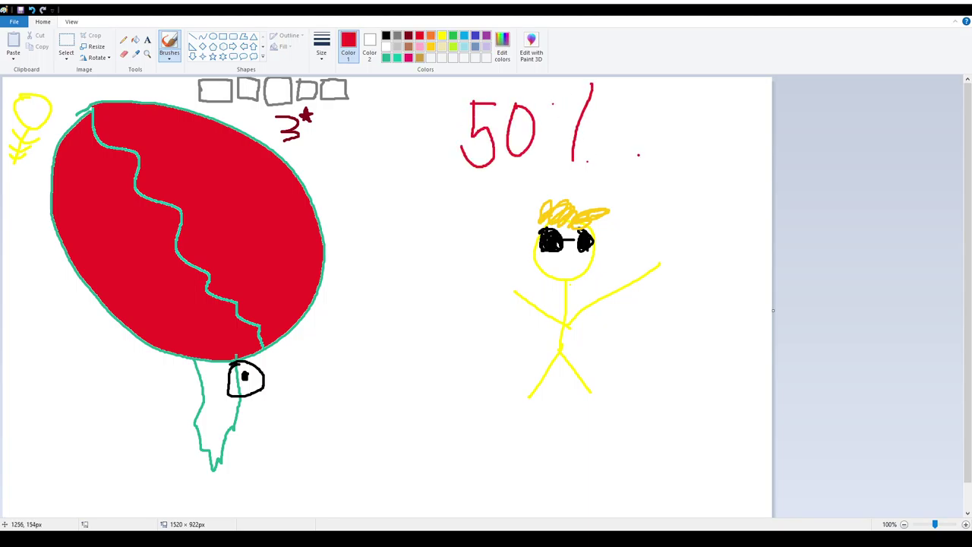
mouse_move(636, 165)
mouse_down()
mouse_move(667, 113)
mouse_move(682, 153)
mouse_up()
drag(683, 112, 682, 133)
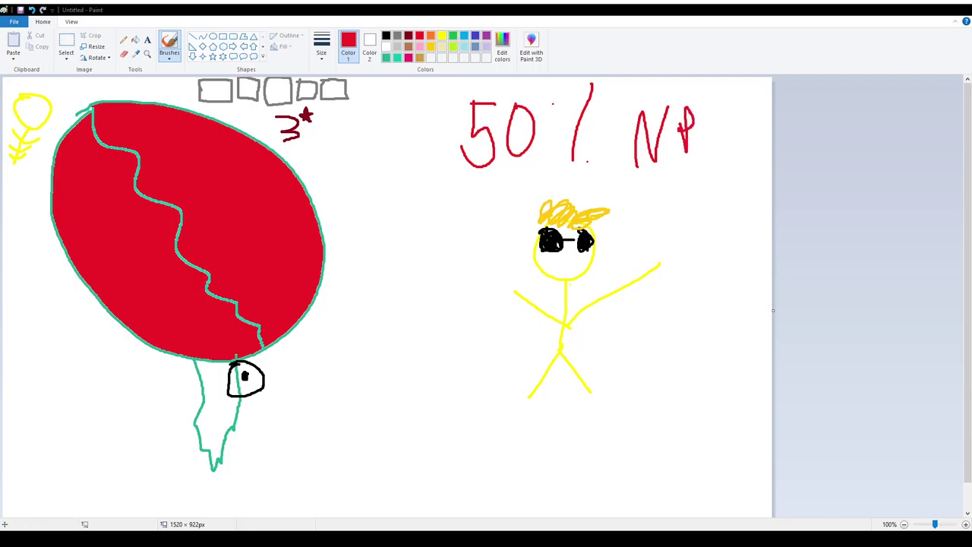
Sketch a lime-green oval left of the figure with a diagonal stroke through it.
click(453, 46)
drag(407, 188, 406, 187)
drag(354, 157, 398, 203)
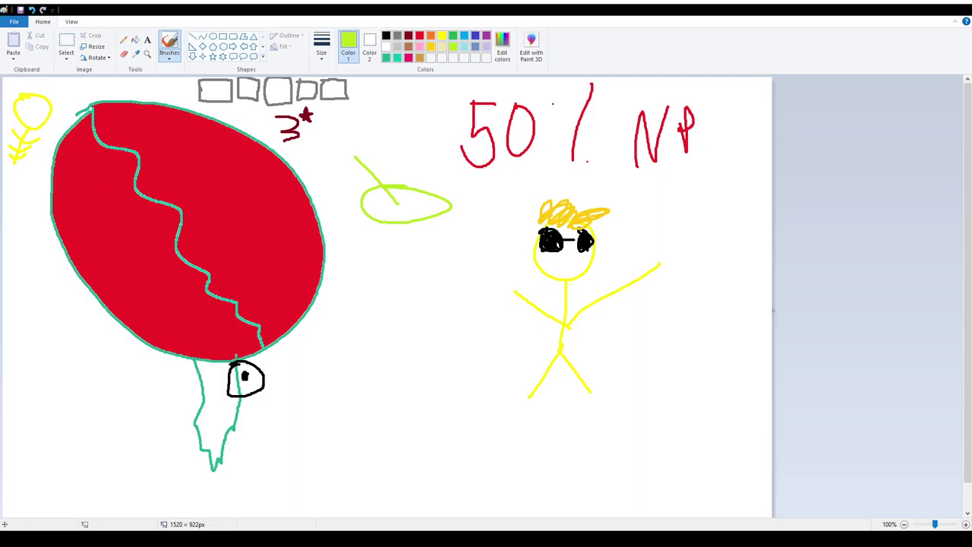
Add a green blob under the oval, a black hooked line to the glasses, and black floor scribbles.
click(453, 35)
drag(366, 266, 360, 305)
click(386, 35)
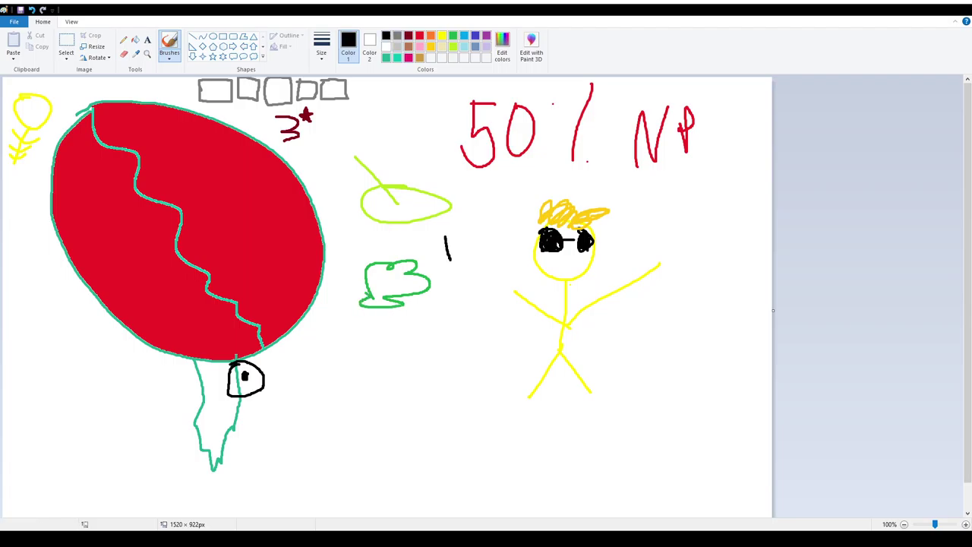
drag(443, 228, 454, 282)
drag(443, 232, 415, 273)
drag(437, 231, 512, 235)
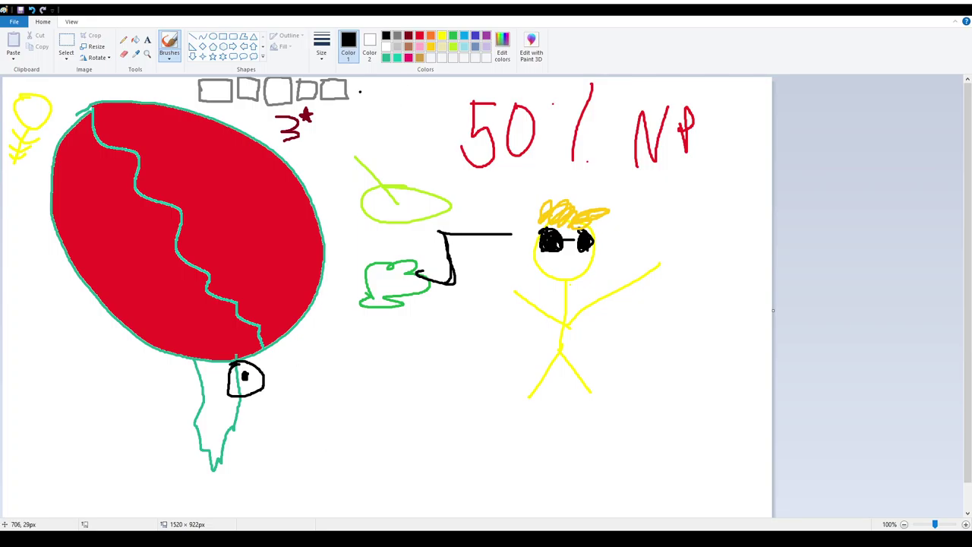
mouse_move(388, 402)
mouse_down()
mouse_move(727, 402)
mouse_move(692, 426)
mouse_move(769, 402)
mouse_move(574, 397)
mouse_up()
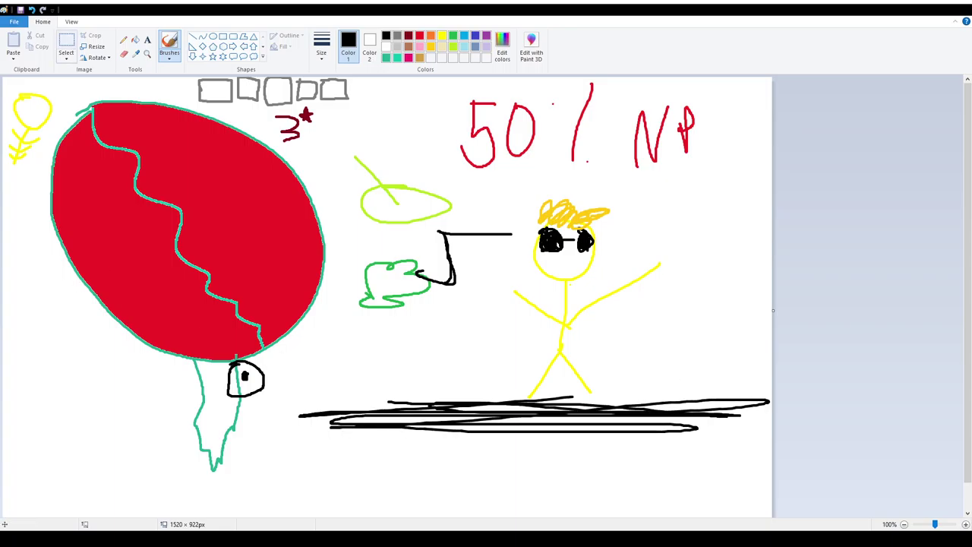
Undo the shapes, NP, the 50, hair, glasses, arms, legs and body of the stick figure.
key(ctrl+z)
key(ctrl+z)
key(ctrl+z)
key(ctrl+z)
key(ctrl+z)
key(ctrl+z)
key(ctrl+z)
key(ctrl+z)
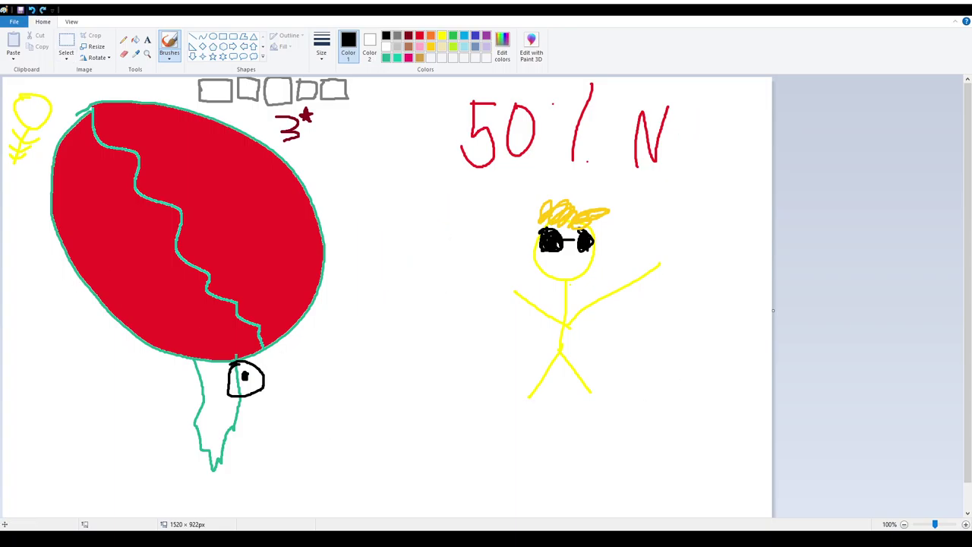
key(ctrl+z)
key(ctrl+z)
key(ctrl+z)
key(ctrl+z)
key(ctrl+z)
key(ctrl+z)
key(ctrl+z)
key(ctrl+z)
key(ctrl+z)
key(ctrl+z)
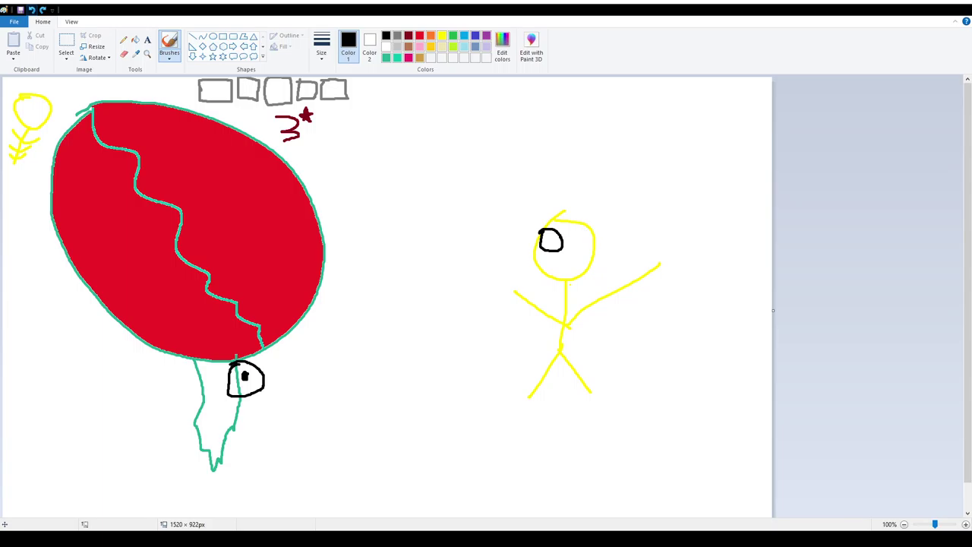
key(ctrl+z)
key(ctrl+z)
key(ctrl+z)
key(ctrl+z)
key(ctrl+z)
key(ctrl+z)
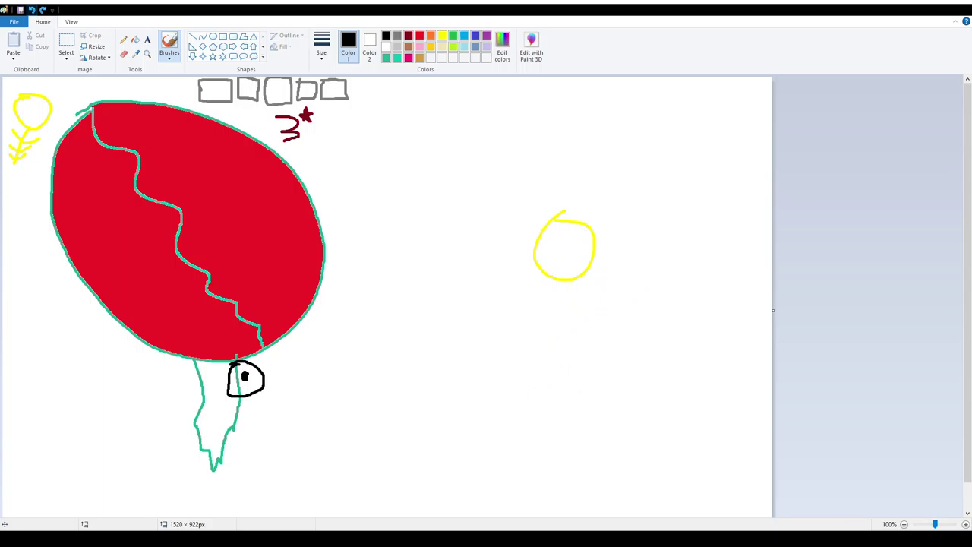
key(ctrl+z)
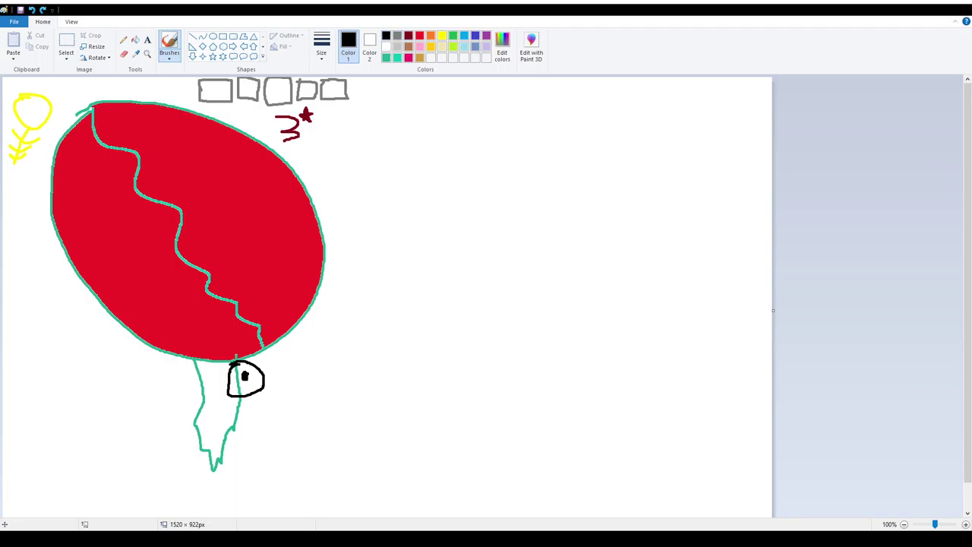
Handwrite 'Caenis' in grey to the right of the red egg.
click(396, 36)
mouse_move(387, 160)
mouse_down()
mouse_move(388, 202)
mouse_move(436, 196)
mouse_up()
mouse_move(438, 173)
mouse_down()
mouse_move(452, 169)
mouse_move(460, 196)
mouse_up()
drag(477, 181, 478, 197)
click(475, 162)
mouse_move(503, 162)
mouse_down()
mouse_move(509, 186)
mouse_move(490, 199)
mouse_up()
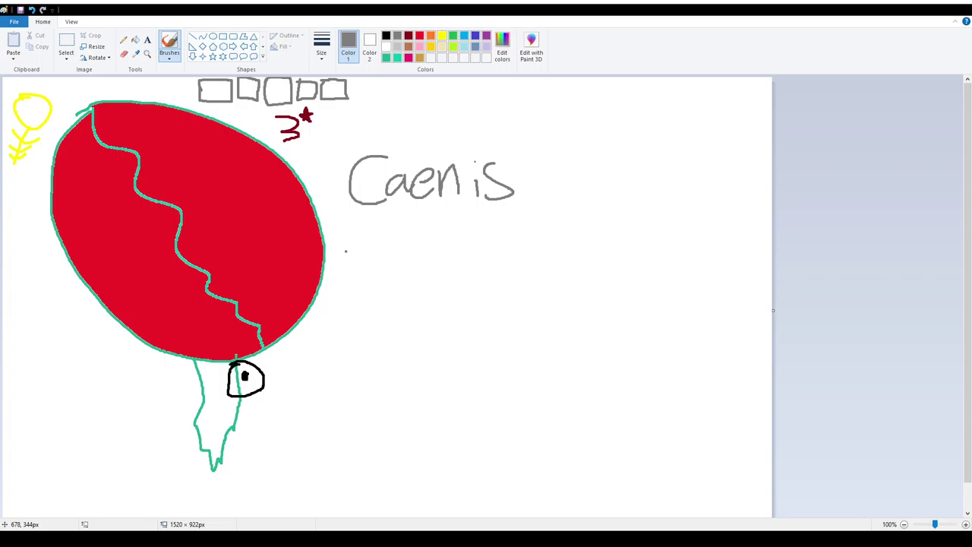
Handwrite the grey names 'Rilertoki' and 'Martha' below Caenis.
mouse_move(365, 222)
mouse_down()
mouse_move(367, 275)
mouse_move(384, 263)
mouse_up()
mouse_move(395, 241)
mouse_down()
mouse_move(394, 256)
mouse_move(423, 260)
mouse_up()
drag(423, 245, 438, 264)
mouse_move(441, 266)
mouse_down()
mouse_move(470, 236)
mouse_move(480, 261)
mouse_move(486, 243)
mouse_up()
mouse_move(496, 242)
mouse_down()
mouse_move(513, 266)
mouse_move(532, 259)
mouse_up()
click(533, 234)
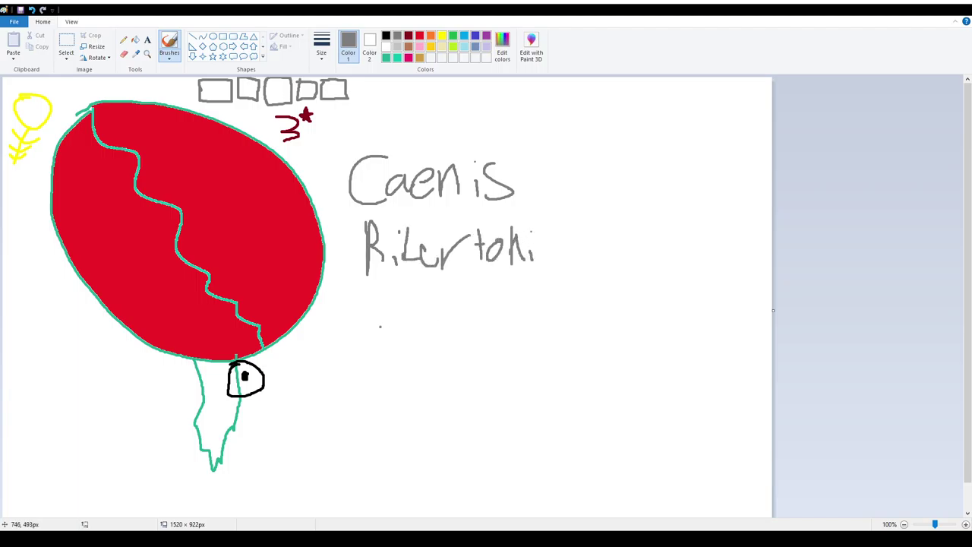
mouse_move(380, 323)
mouse_down()
mouse_move(452, 318)
mouse_move(480, 287)
mouse_move(487, 317)
mouse_up()
mouse_move(483, 304)
mouse_down()
mouse_move(501, 293)
mouse_move(517, 310)
mouse_move(536, 308)
mouse_up()
click(544, 302)
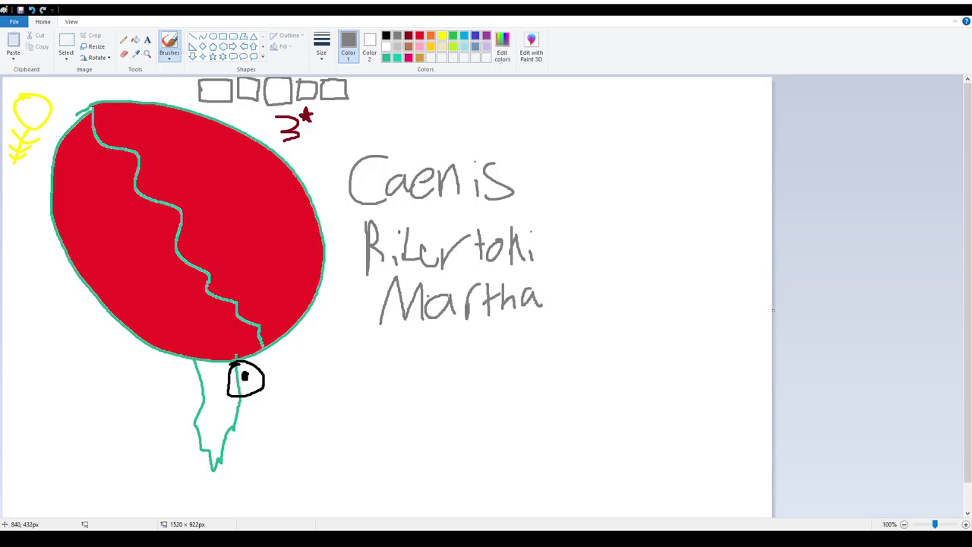
Draw a black arrow pointing at Rilertoki with the substitute 'Vshi' beside it.
click(386, 35)
mouse_move(598, 241)
mouse_down()
mouse_move(583, 227)
mouse_move(635, 210)
mouse_move(637, 243)
mouse_up()
mouse_move(665, 206)
mouse_down()
mouse_move(674, 243)
mouse_move(687, 243)
mouse_up()
click(686, 219)
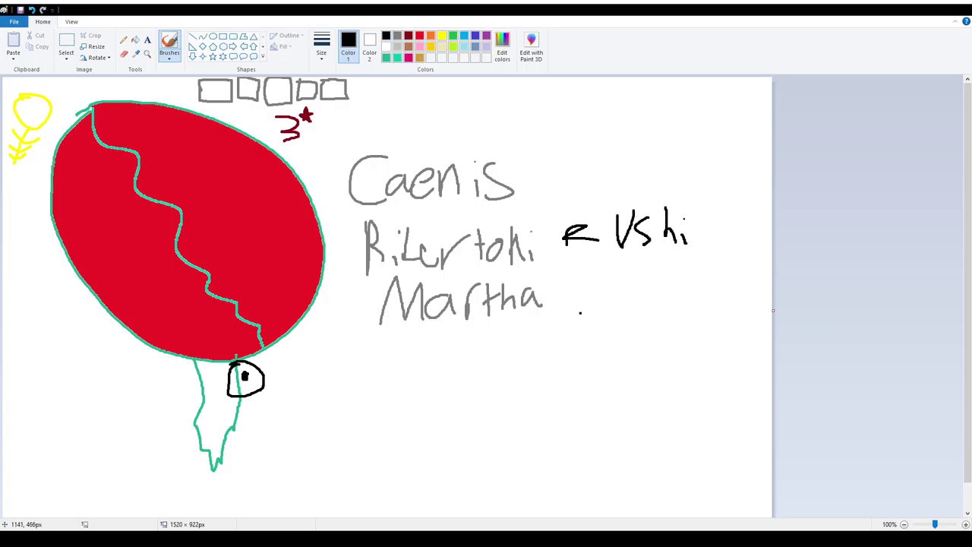
Draw a black arrow and 'Ascl' after Martha, and rule a long line under the names.
mouse_move(590, 293)
mouse_down()
mouse_move(543, 295)
mouse_move(571, 312)
mouse_move(609, 310)
mouse_move(615, 293)
mouse_up()
mouse_move(634, 279)
mouse_down()
mouse_move(619, 305)
mouse_move(658, 305)
mouse_move(662, 276)
mouse_move(663, 318)
mouse_up()
click(671, 312)
click(671, 311)
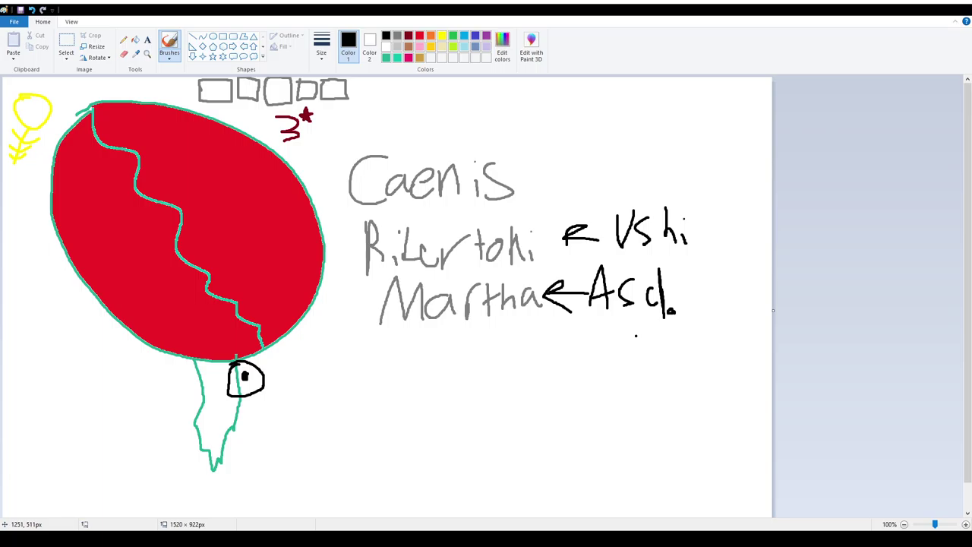
drag(310, 335, 767, 331)
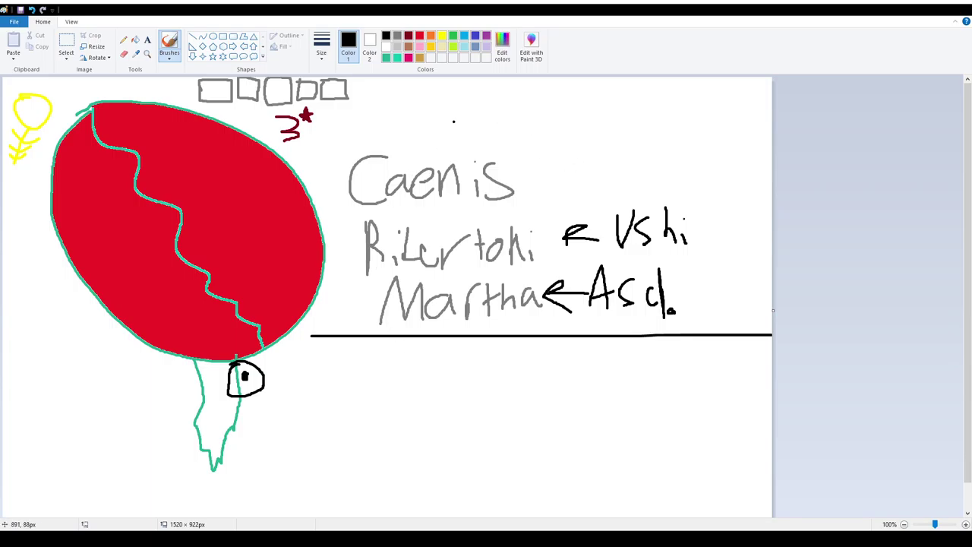
Draw a red arrow from Caenis past the line to orange handwritten 'Boudica'.
click(419, 35)
drag(352, 200, 326, 363)
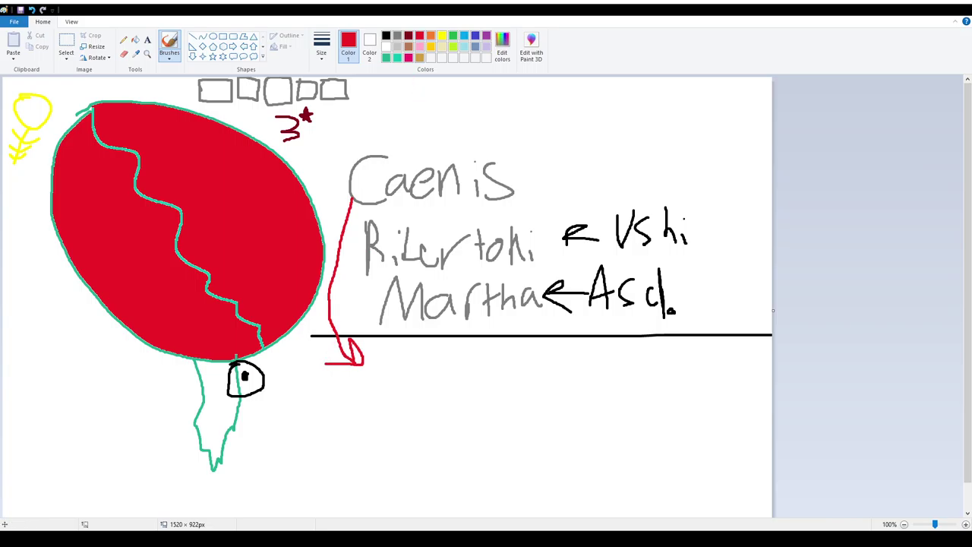
click(430, 35)
mouse_move(375, 343)
mouse_down()
mouse_move(375, 386)
mouse_move(415, 357)
mouse_move(402, 380)
mouse_move(444, 364)
mouse_move(460, 388)
mouse_move(503, 385)
mouse_up()
click(478, 360)
drag(518, 373, 522, 385)
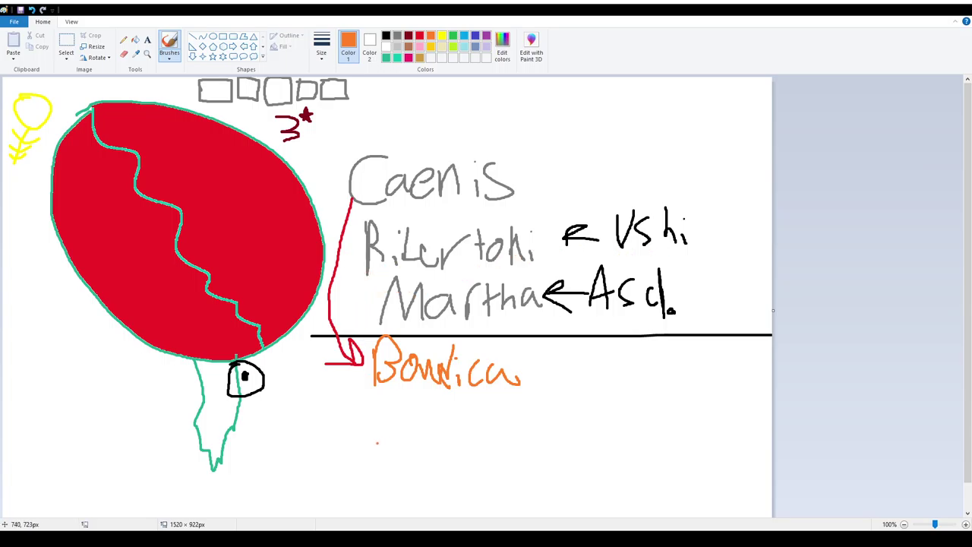
Handwrite 'Alexander' in red under Boudica, with a curved arrow up to 'Vshi'.
click(419, 36)
mouse_move(360, 434)
mouse_down()
mouse_move(384, 434)
mouse_move(395, 414)
mouse_up()
mouse_move(400, 395)
mouse_down()
mouse_move(400, 428)
mouse_move(444, 433)
mouse_up()
mouse_move(427, 433)
mouse_down()
mouse_move(442, 412)
mouse_move(455, 421)
mouse_move(478, 411)
mouse_move(506, 414)
mouse_move(522, 438)
mouse_move(748, 272)
mouse_move(692, 235)
mouse_move(709, 250)
mouse_up()
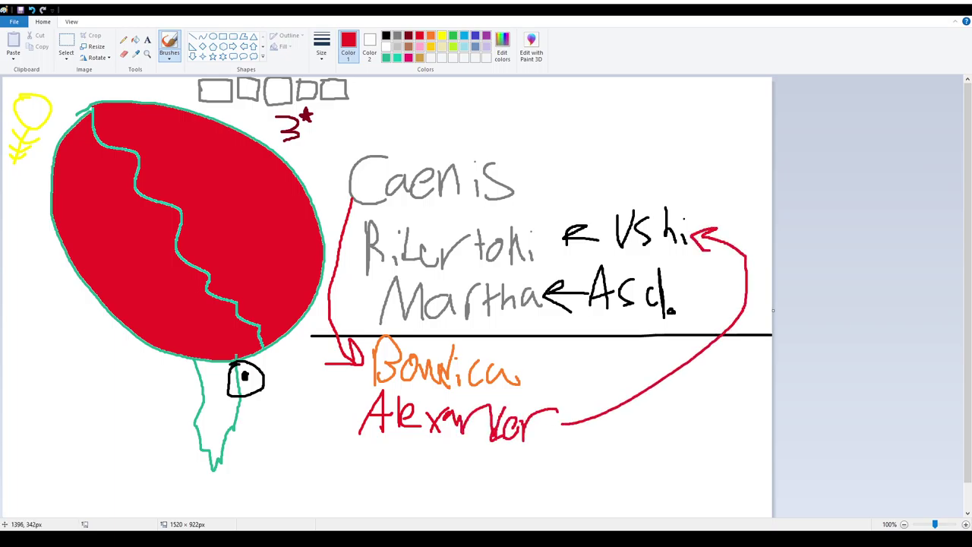